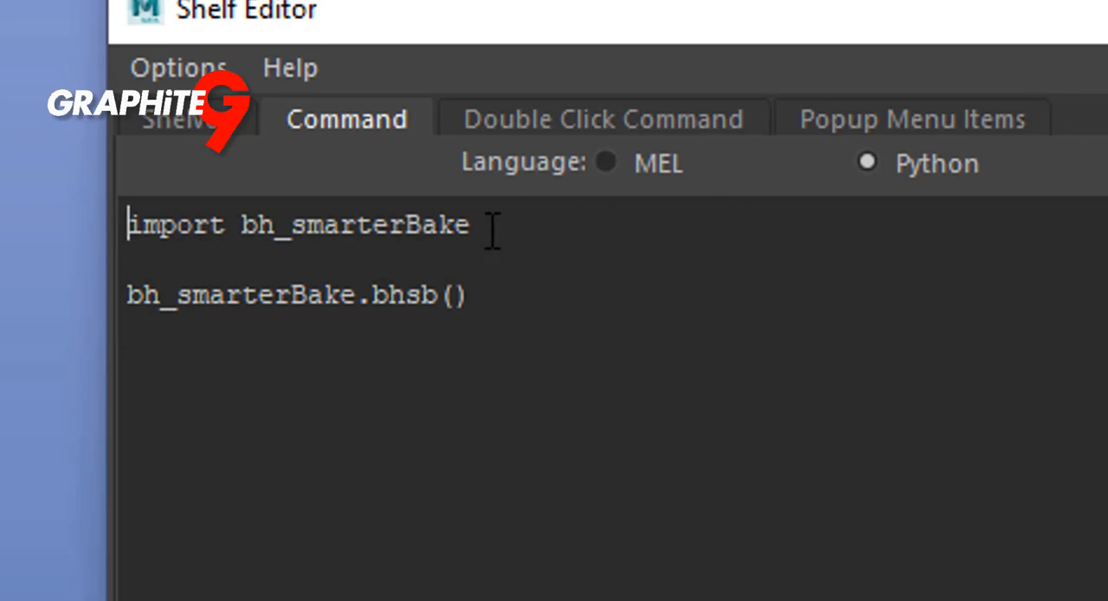
# Examine the Python shelf command that imports bh_smarterBake and calls bh_smarterBake.bhsb(), then put the Shelf Editor away
pyautogui.moveTo(539, 234); pyautogui.dragTo(76, 246)
pyautogui.moveTo(528, 305); pyautogui.dragTo(96, 301)
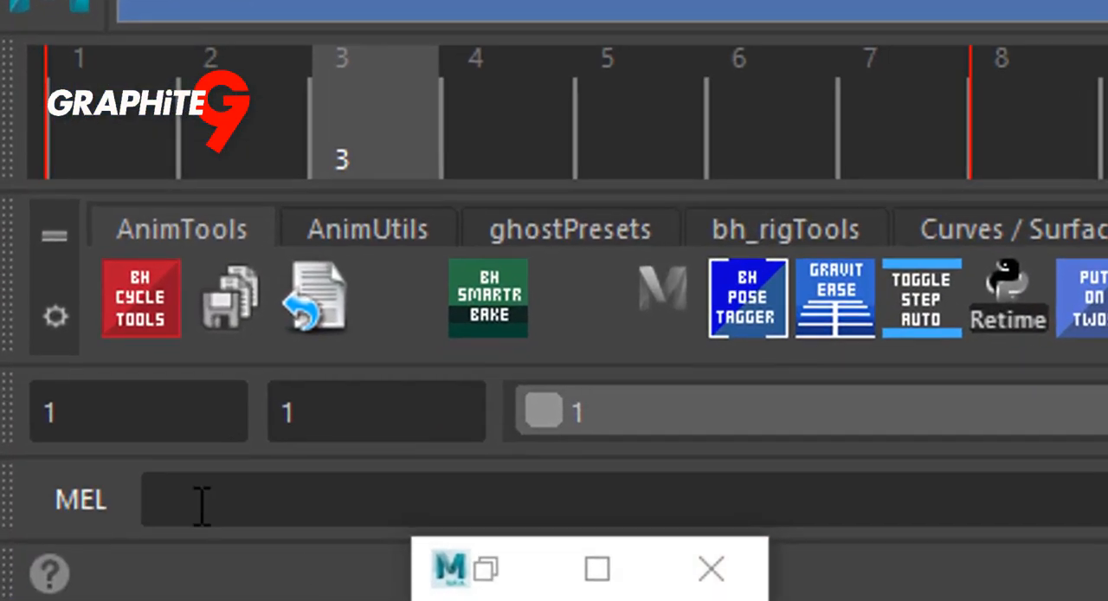
pyautogui.click(43, 548)
pyautogui.click(84, 497)
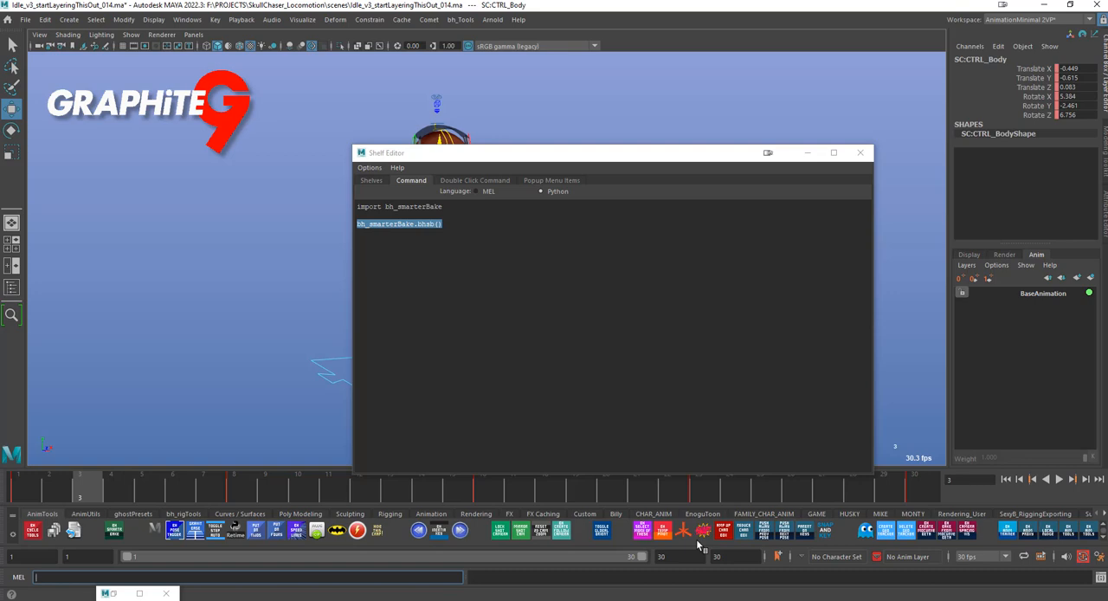
pyautogui.click(808, 152)
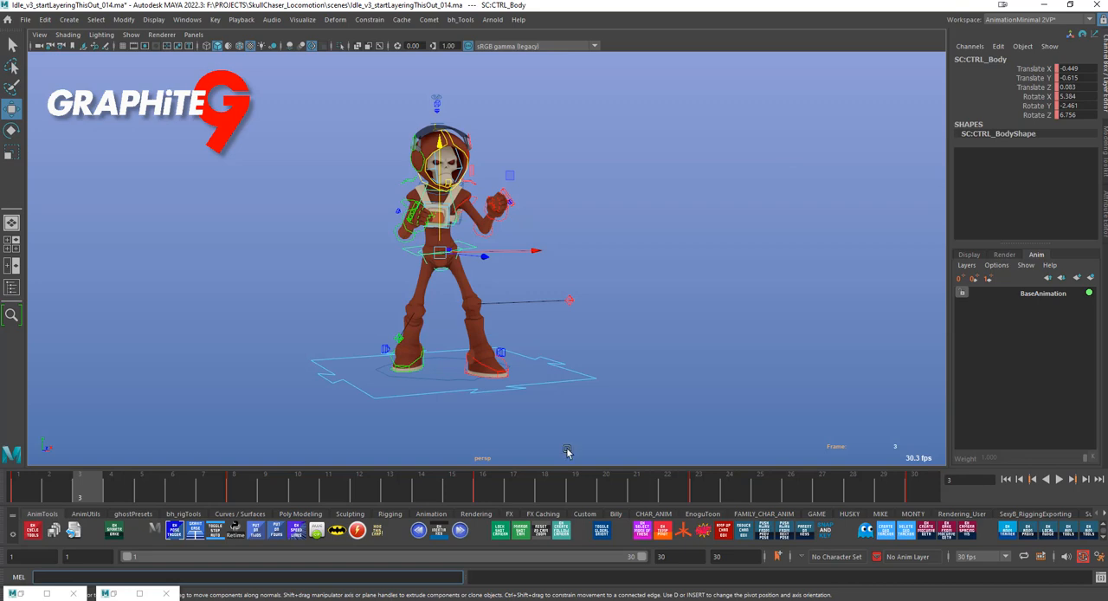
# Play back the character's existing idle animation and look at it from a closer angle
pyautogui.keyDown('alt'); pyautogui.moveTo(549, 446); pyautogui.dragTo(725, 422); pyautogui.keyUp('alt')
pyautogui.keyDown('alt'); pyautogui.moveTo(755, 427); pyautogui.dragTo(861, 423, button='right'); pyautogui.keyUp('alt')
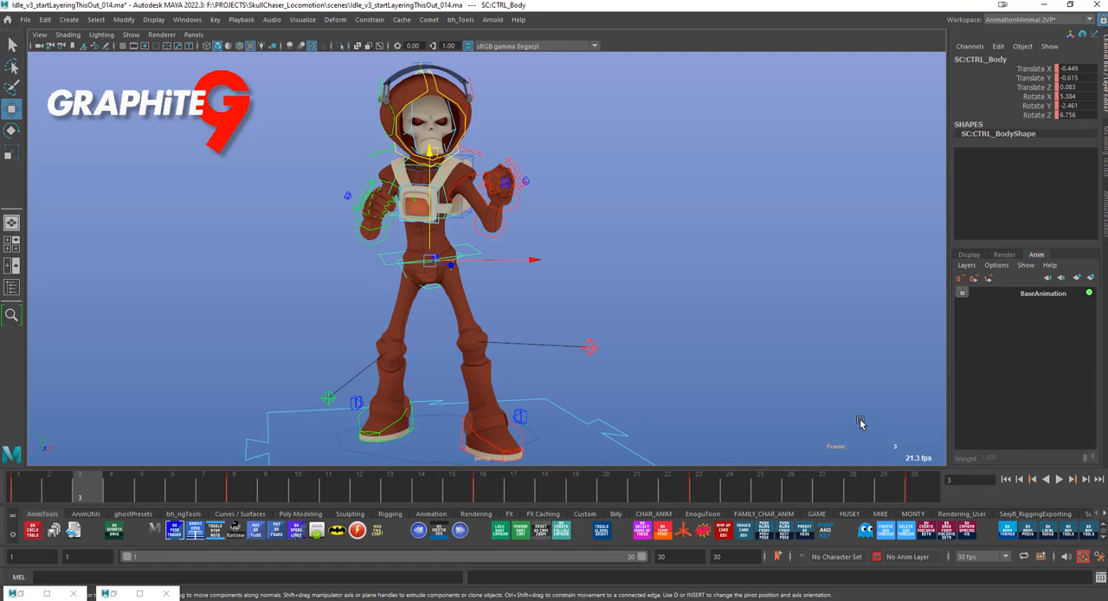
pyautogui.keyDown('alt'); pyautogui.moveTo(645, 417); pyautogui.dragTo(652, 410); pyautogui.keyUp('alt')
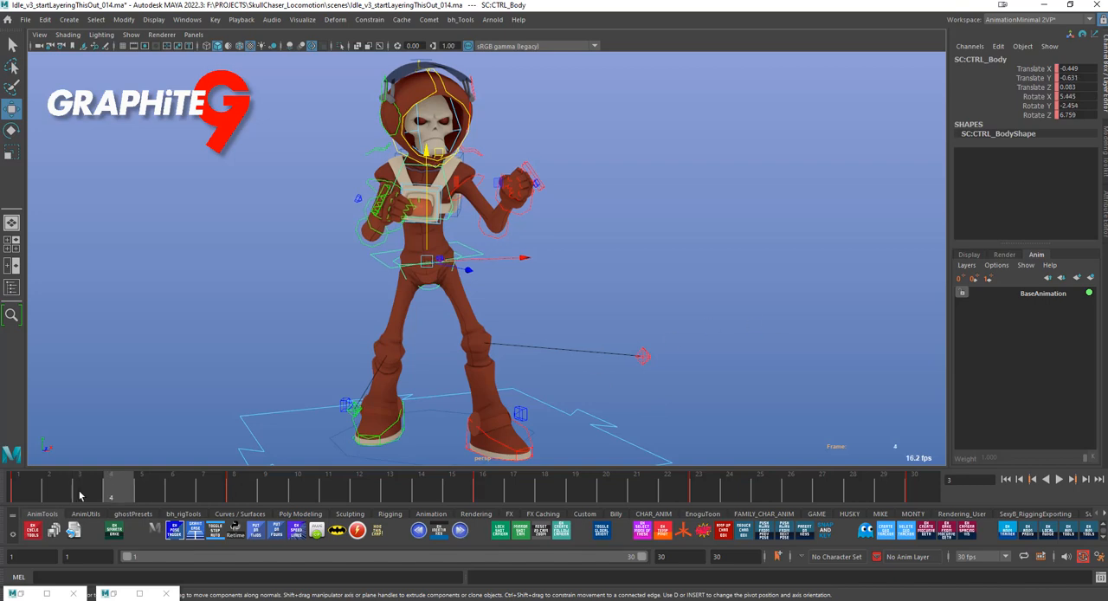
pyautogui.hotkey('alt', 'v')
pyautogui.keyDown('alt'); pyautogui.moveTo(704, 428); pyautogui.dragTo(676, 412, button='right'); pyautogui.keyUp('alt')
pyautogui.keyDown('alt'); pyautogui.moveTo(676, 412); pyautogui.dragTo(660, 433, button='middle'); pyautogui.keyUp('alt')
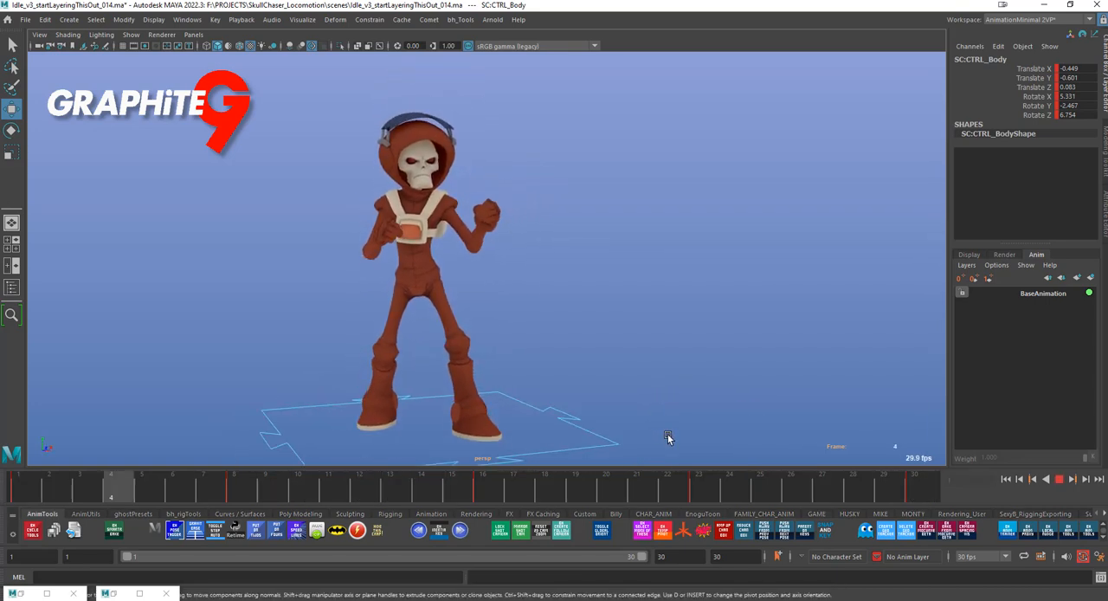
pyautogui.hotkey('alt', 'v')
pyautogui.click(668, 396)
pyautogui.moveTo(667, 396); pyautogui.dragTo(671, 394)
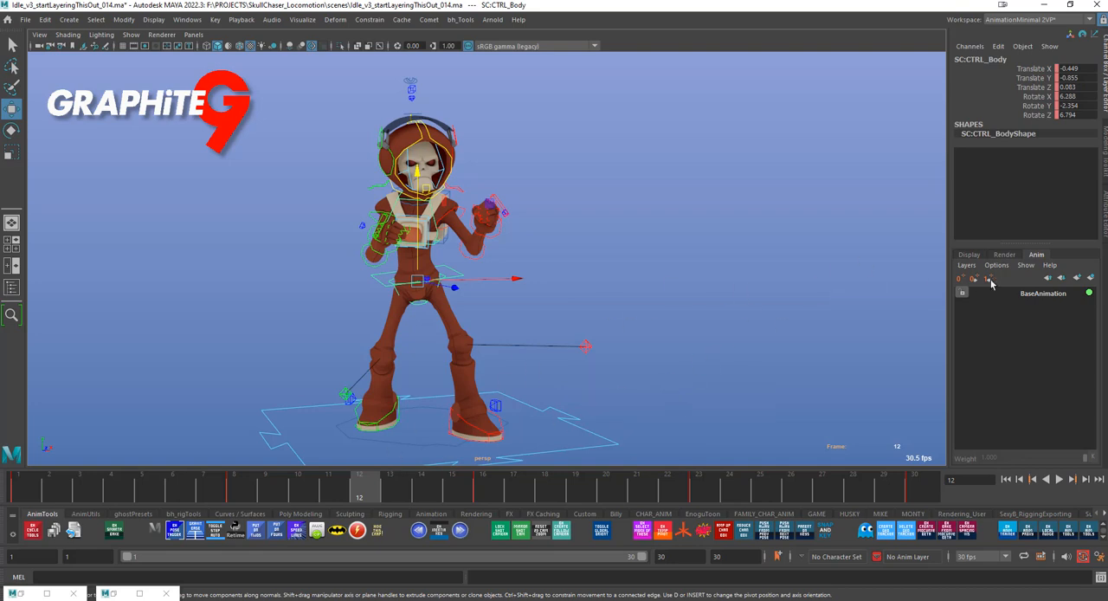
# Create an animation layer from the selected body control and key it at frame 1
pyautogui.click(966, 265)
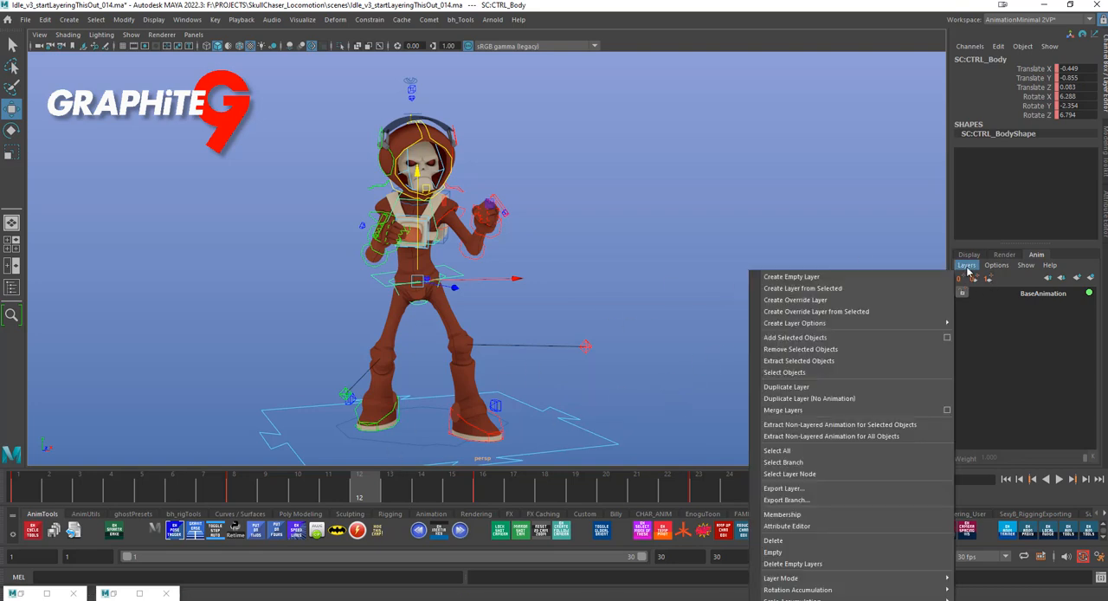
pyautogui.click(845, 287)
pyautogui.click(26, 493)
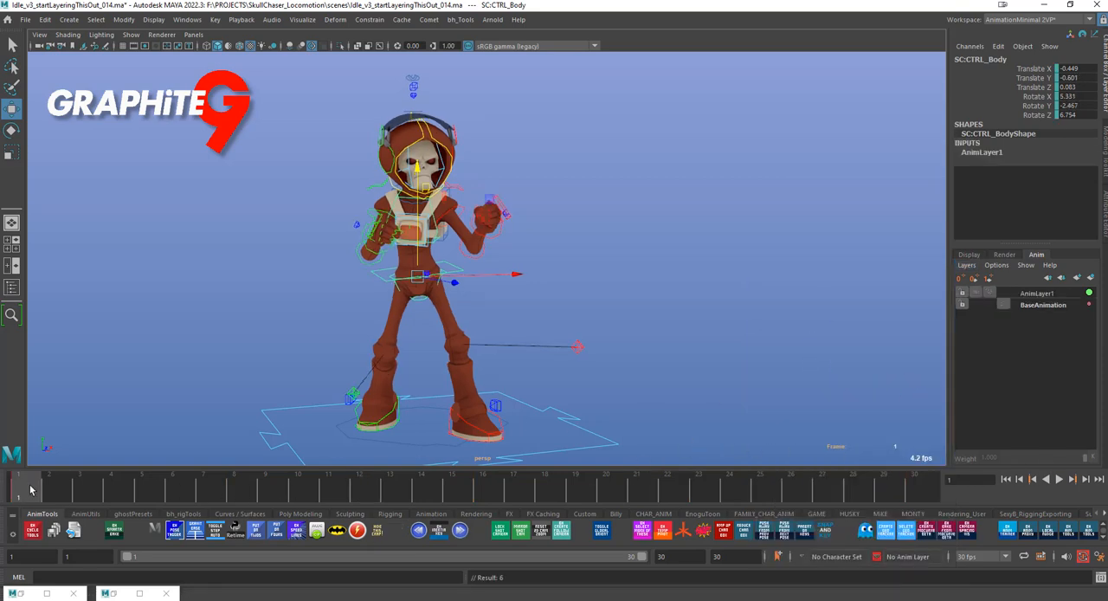
pyautogui.hotkey('alt', 'v')
# Lower the body control to about -2.6 on Translate Y at frame 8 of the new layer and play it back
pyautogui.moveTo(451, 494); pyautogui.dragTo(242, 490)
pyautogui.press('s')
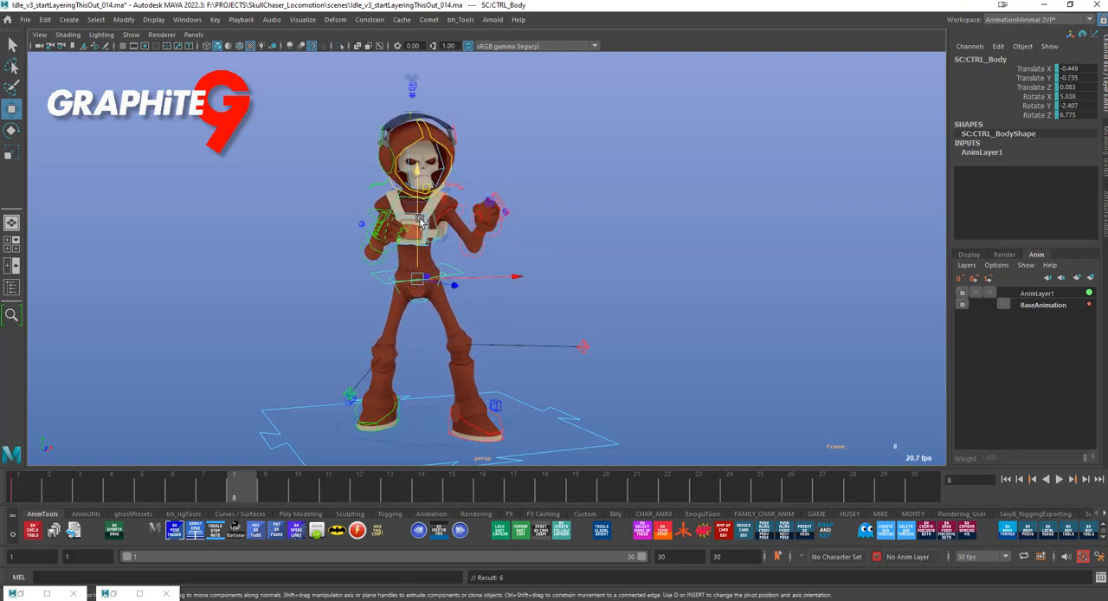
pyautogui.click(24, 492)
pyautogui.hotkey('alt', 'v')
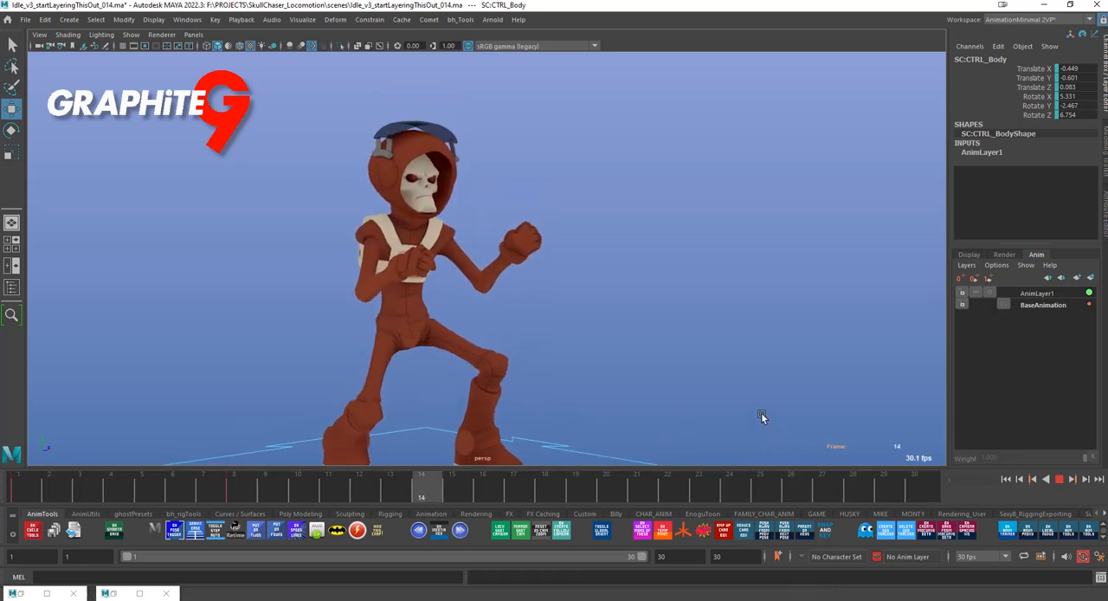
pyautogui.hotkey('alt', 'v')
# Rotate the body control forward at frame 8 to about 20 degrees on Rotate X and play it back
pyautogui.click(235, 489)
pyautogui.press('e')
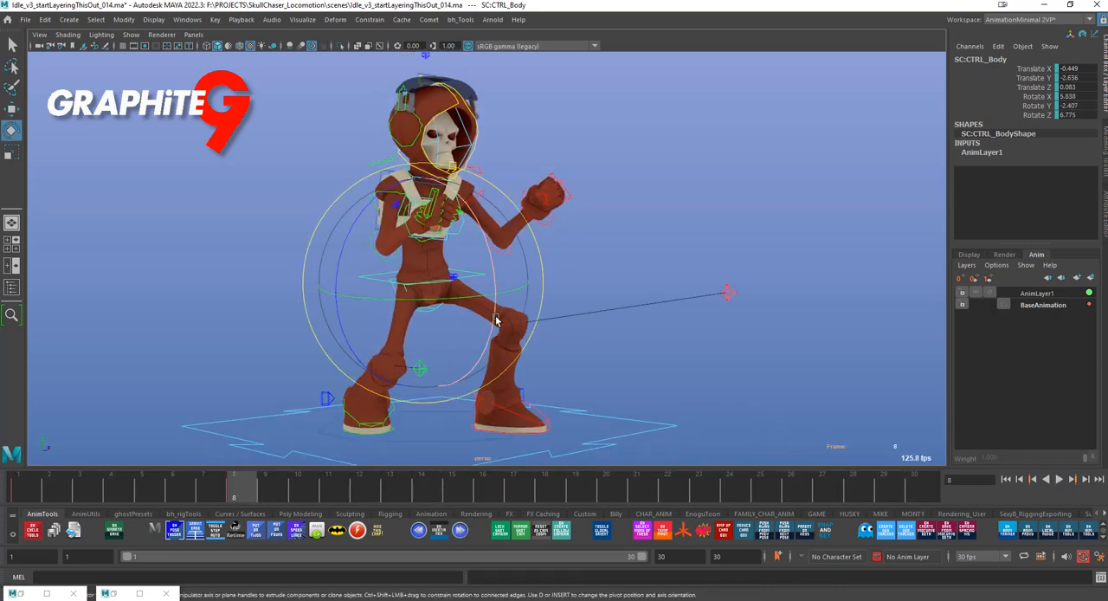
pyautogui.moveTo(496, 320); pyautogui.dragTo(460, 364)
pyautogui.hotkey('alt', 'v')
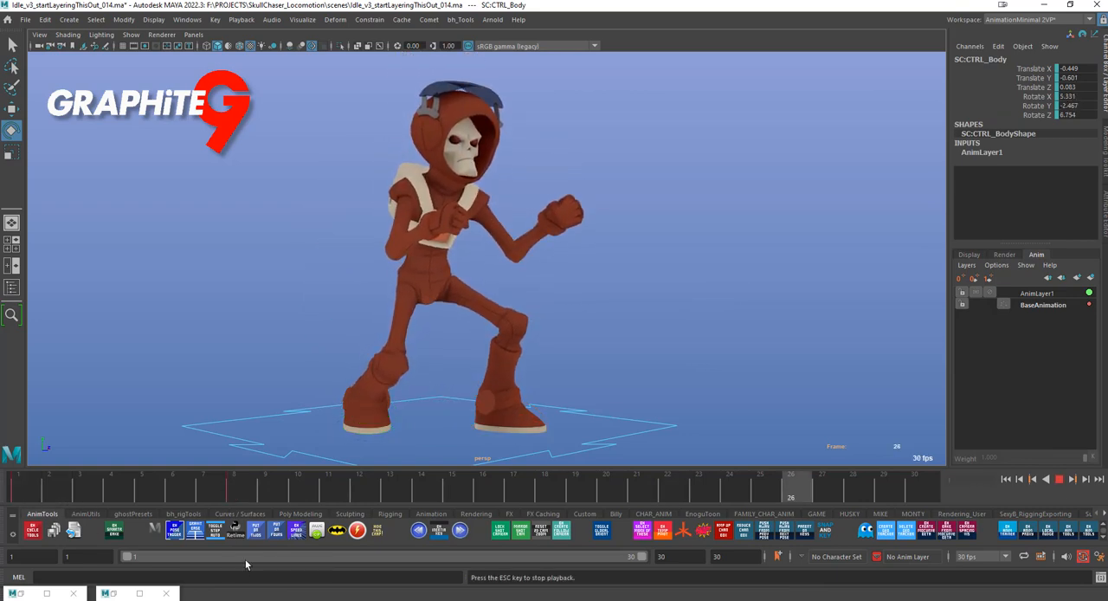
# Key the lowered body pose at frame 12, delete the layer key at frame 8, and play the animation
pyautogui.click(356, 497)
pyautogui.press('s')
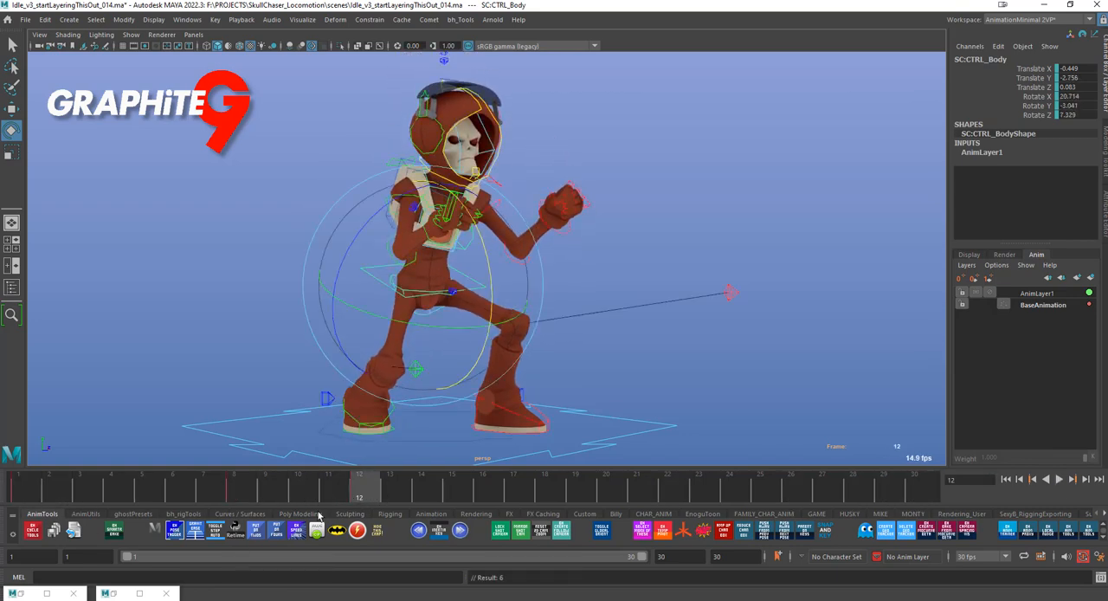
pyautogui.click(241, 498)
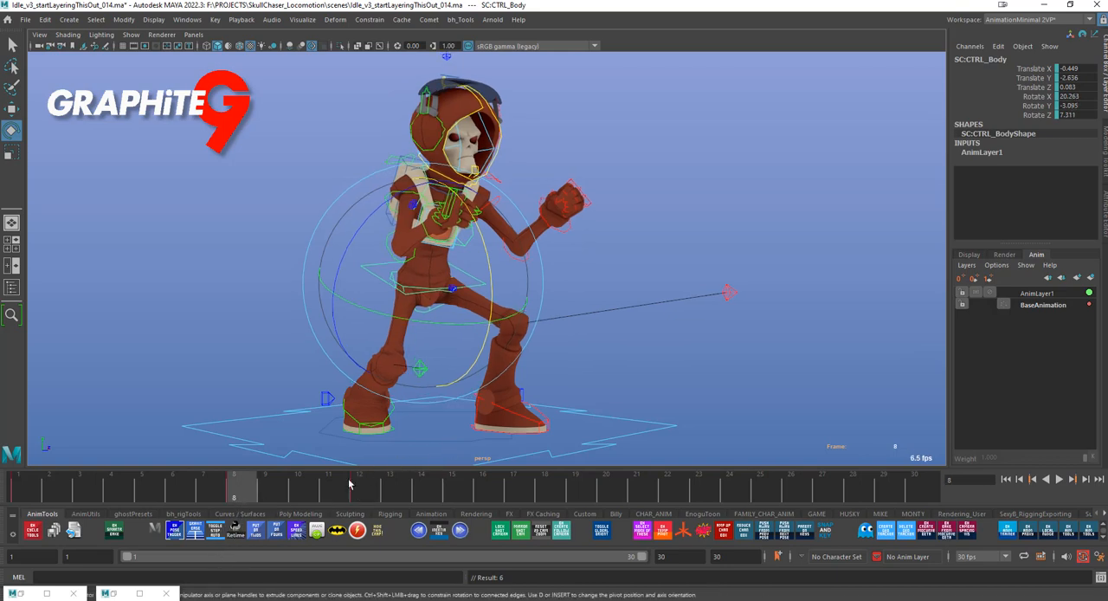
pyautogui.press('Delete')
pyautogui.hotkey('alt', 'v')
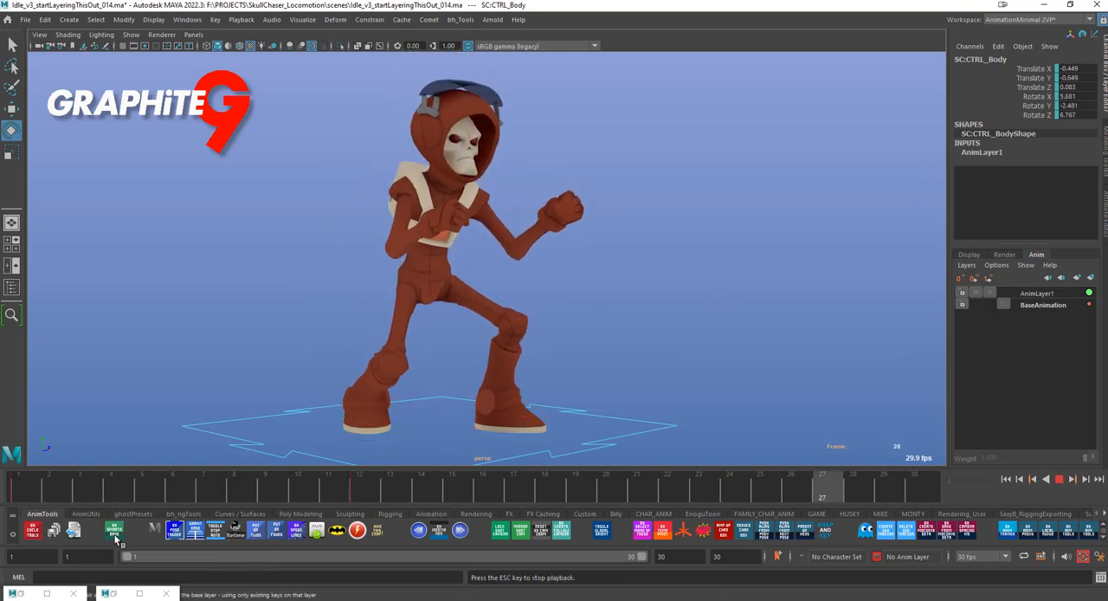
# Adjust the body control's rotation at frame 6 to add an in-between key, and play the animation from frame 1
pyautogui.hotkey('alt', 'v')
pyautogui.moveTo(152, 494); pyautogui.dragTo(175, 488)
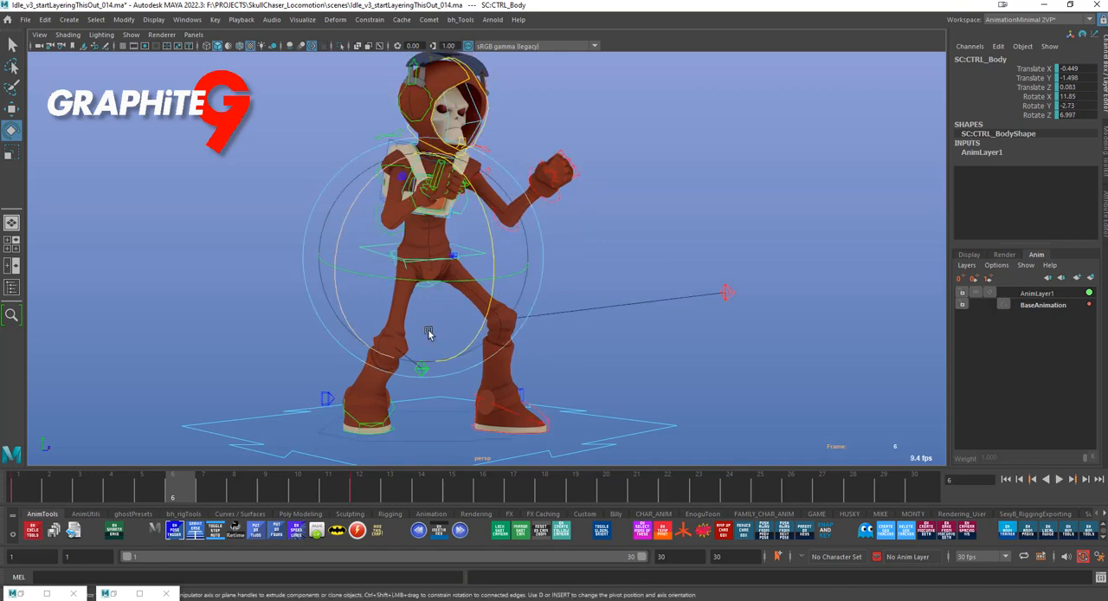
pyautogui.moveTo(487, 324); pyautogui.dragTo(442, 331)
pyautogui.click(26, 494)
pyautogui.hotkey('alt', 'v')
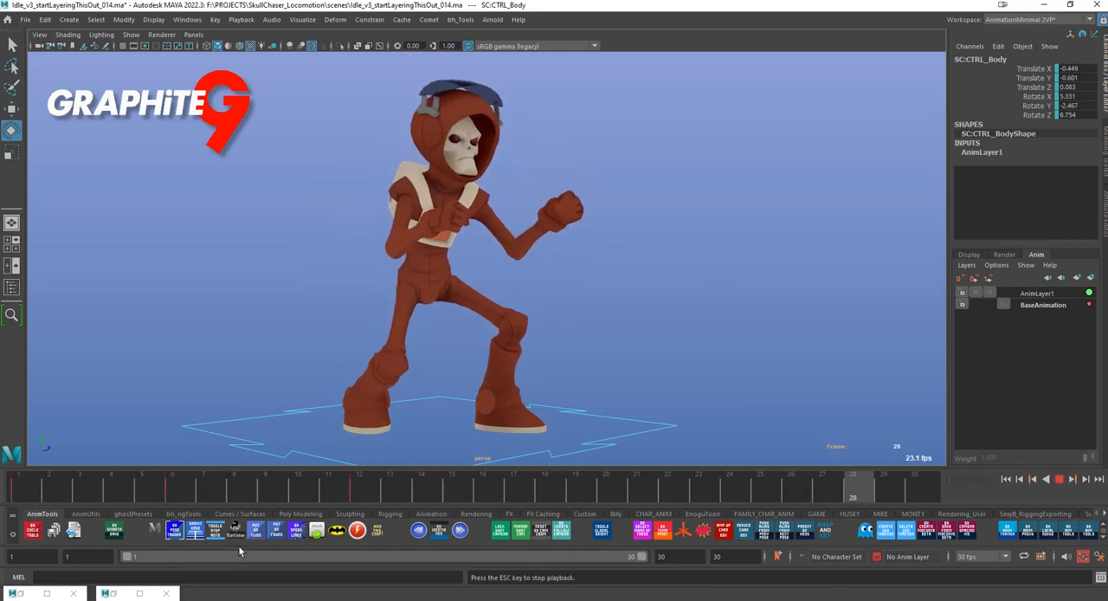
# Key the lowered body pose at frame 15, nudge the body control down at frame 12, and play the animation
pyautogui.hotkey('alt', 'v')
pyautogui.click(367, 491)
pyautogui.hotkey('alt', 'v')
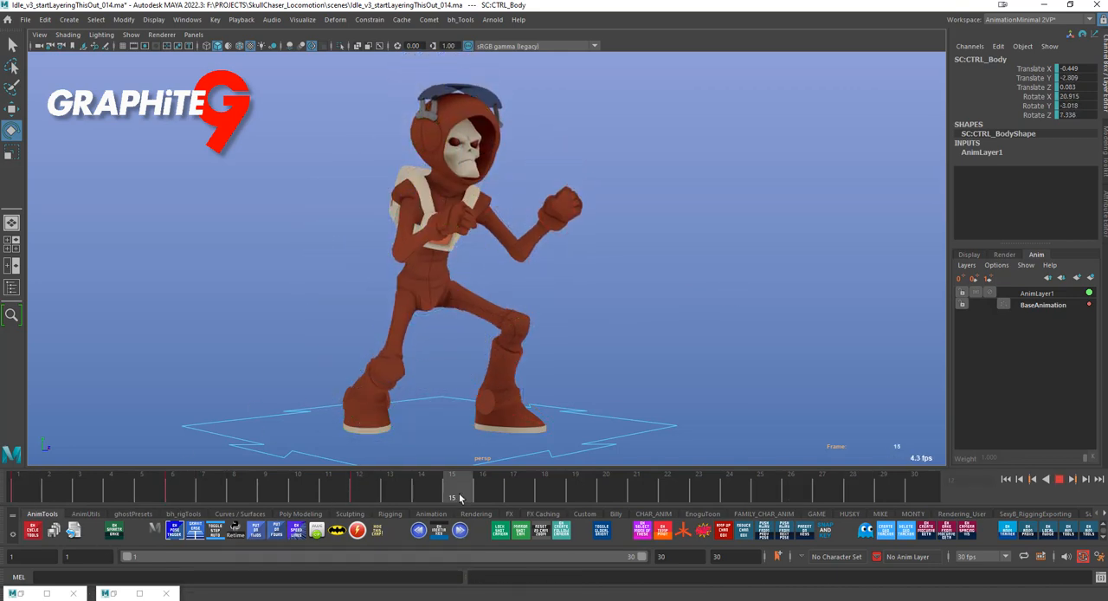
pyautogui.hotkey('alt', 'v')
pyautogui.press('w')
pyautogui.click(373, 481)
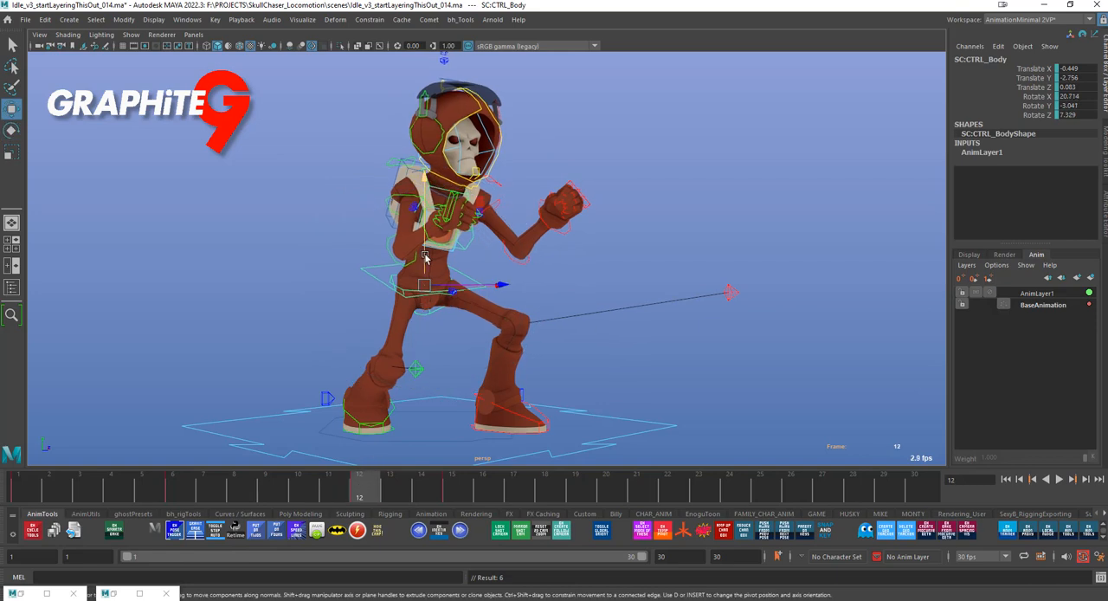
pyautogui.moveTo(423, 251); pyautogui.dragTo(424, 255)
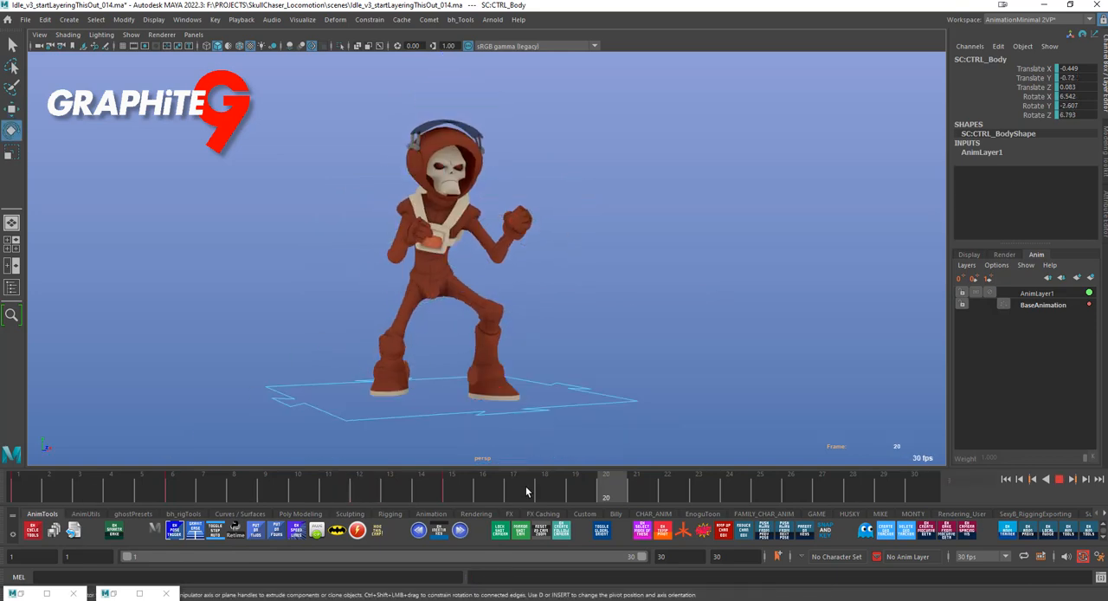
pyautogui.hotkey('alt', 'v')
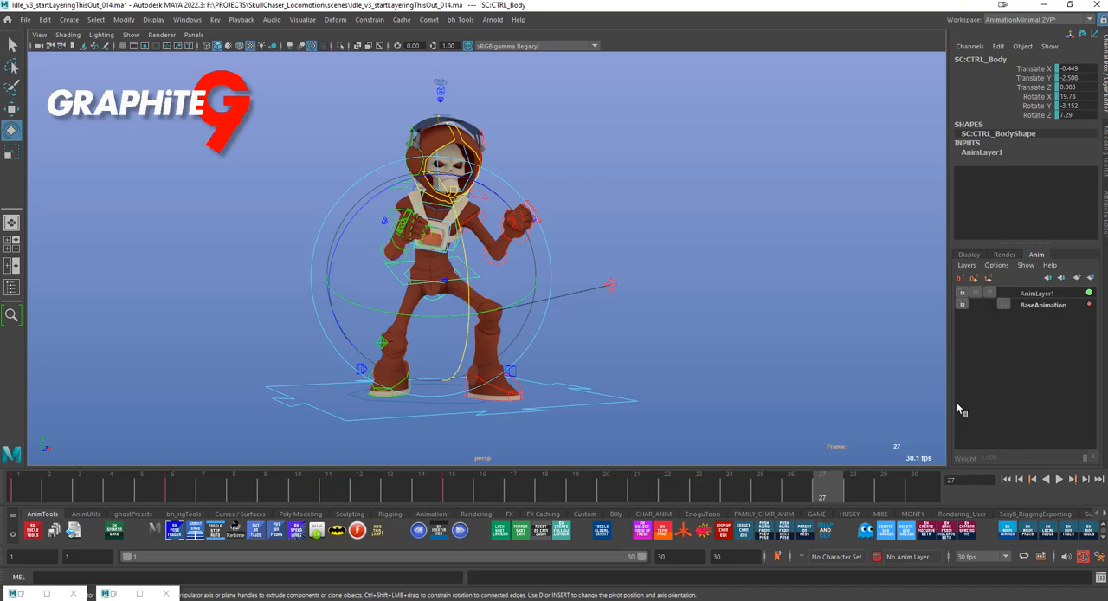
# Merge AnimLayer1 into BaseAnimation, select the body control, and scrub the timeline to check the baked keys
pyautogui.click(1038, 294)
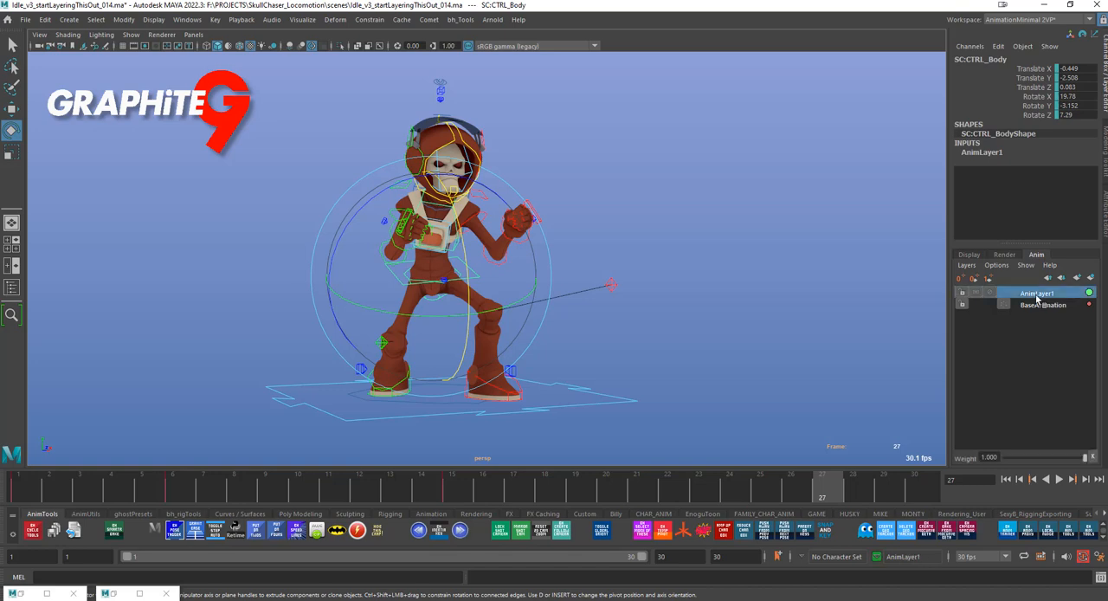
pyautogui.rightClick(1038, 297)
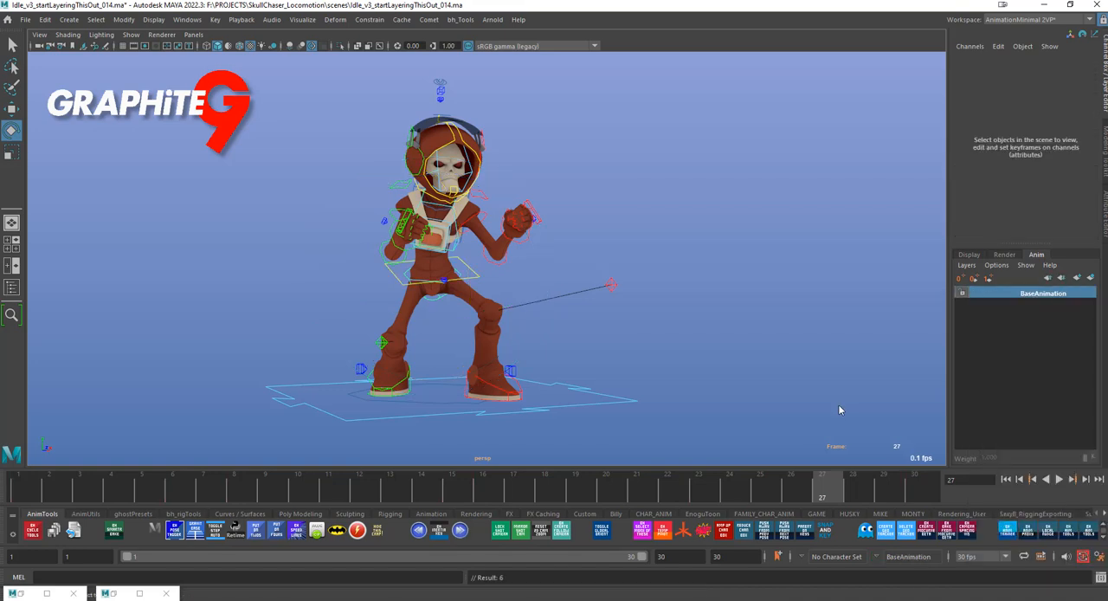
pyautogui.click(396, 276)
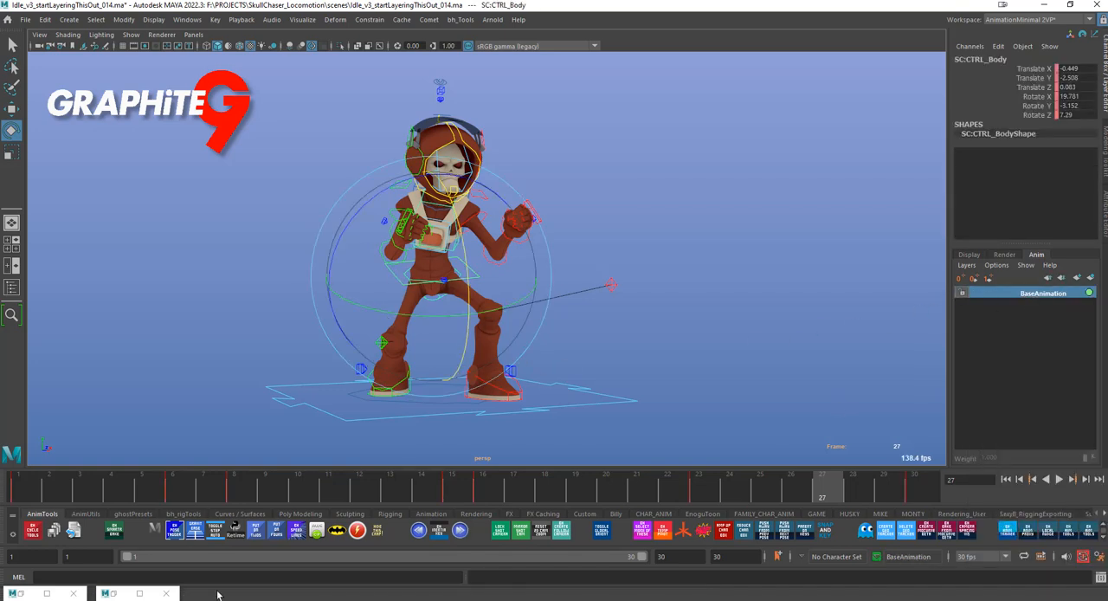
pyautogui.moveTo(54, 490); pyautogui.dragTo(422, 494)
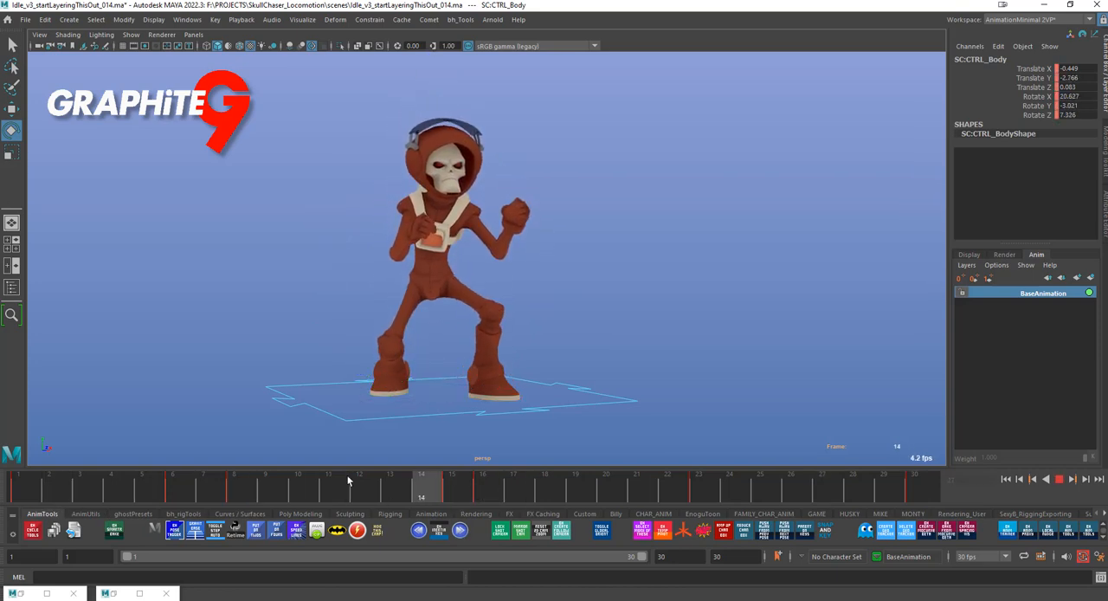
pyautogui.moveTo(348, 477); pyautogui.dragTo(80, 487)
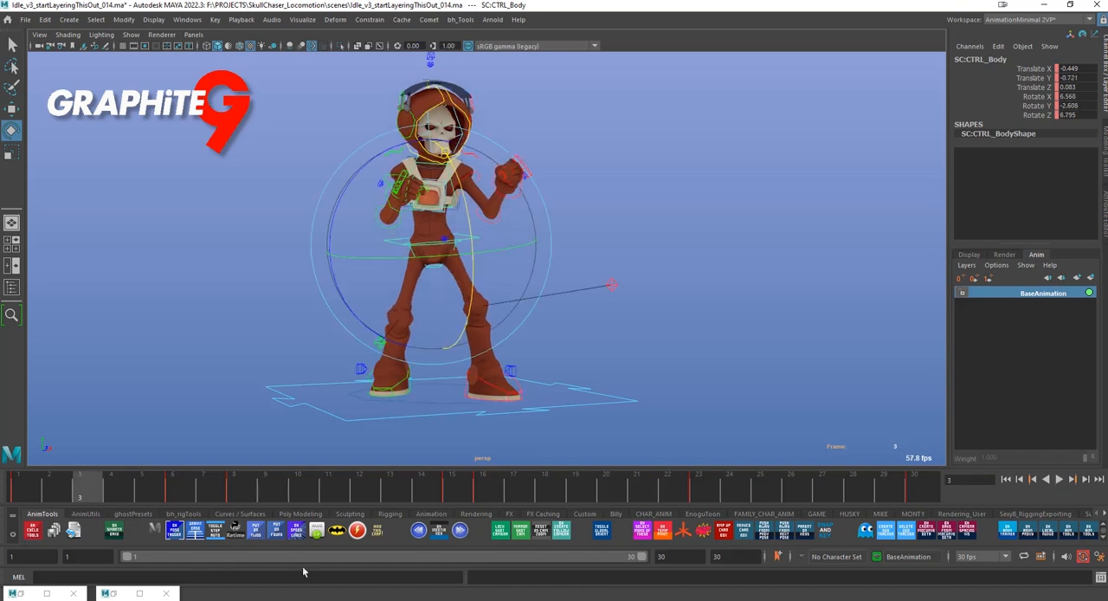
# Undo the merge of AnimLayer1 into BaseAnimation
pyautogui.hotkey('ctrl', 'z')
pyautogui.hotkey('ctrl', 'z')
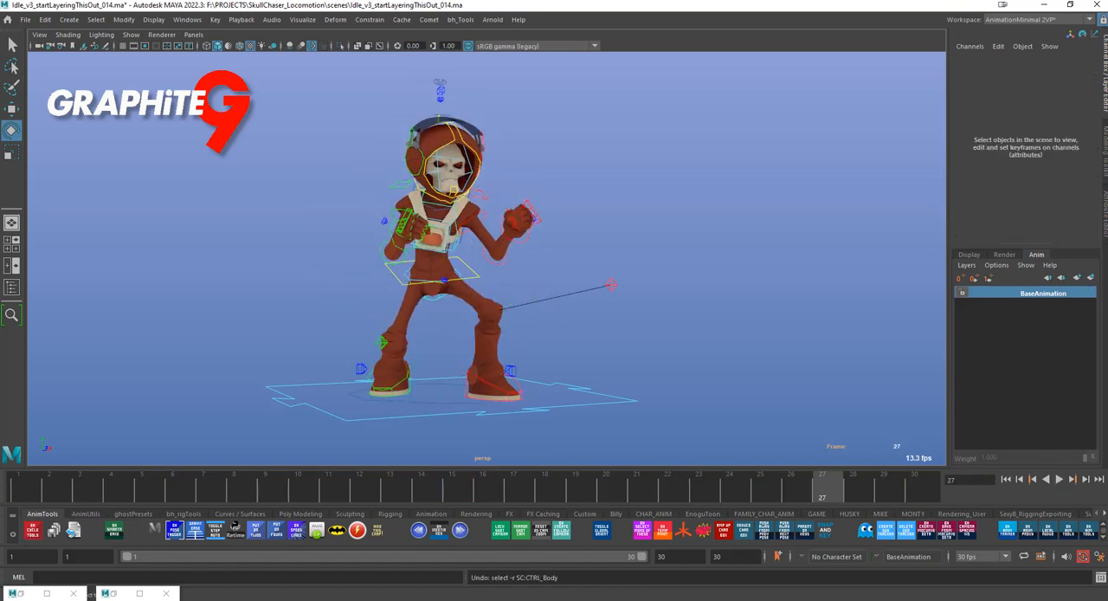
pyautogui.hotkey('ctrl', 'z')
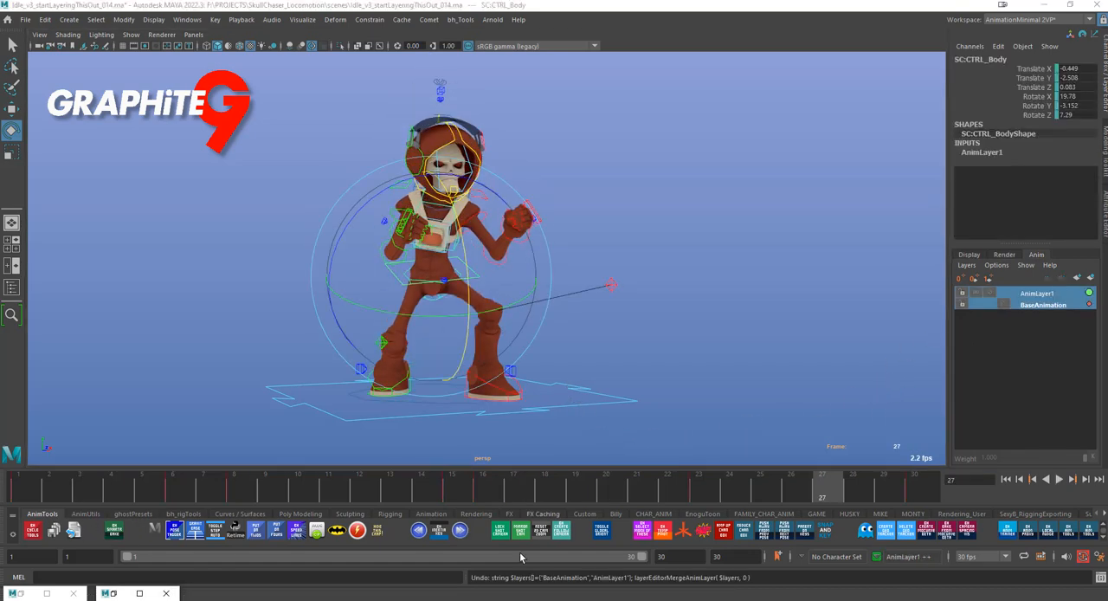
# Examine the BaseAnimation keys and the Merge Layers options for both layers, including Smart Bake, and close the options without merging
pyautogui.click(1042, 306)
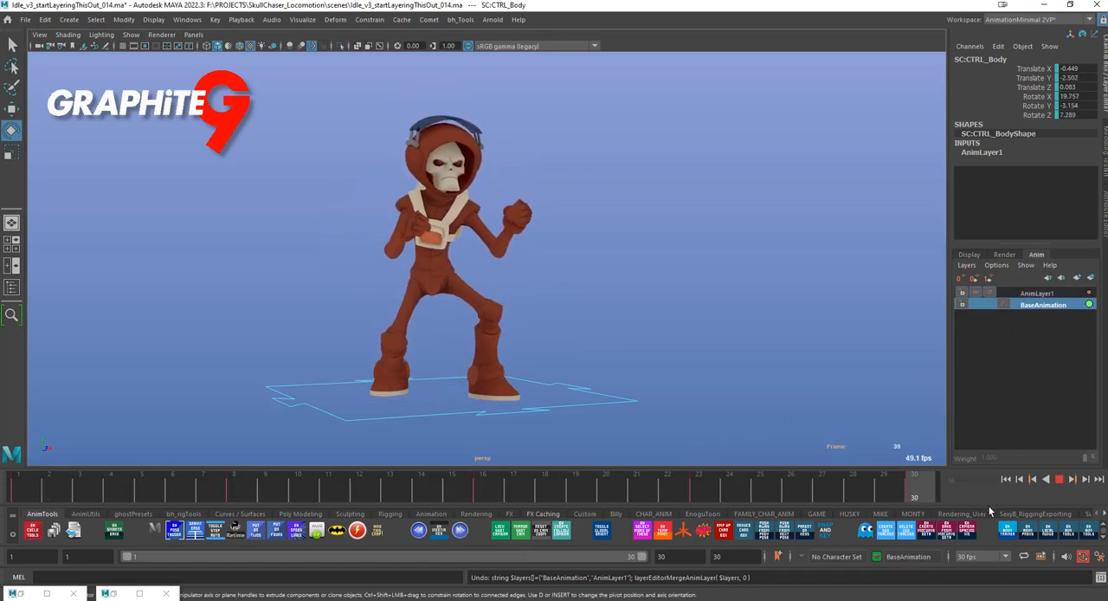
pyautogui.hotkey('alt', 'v')
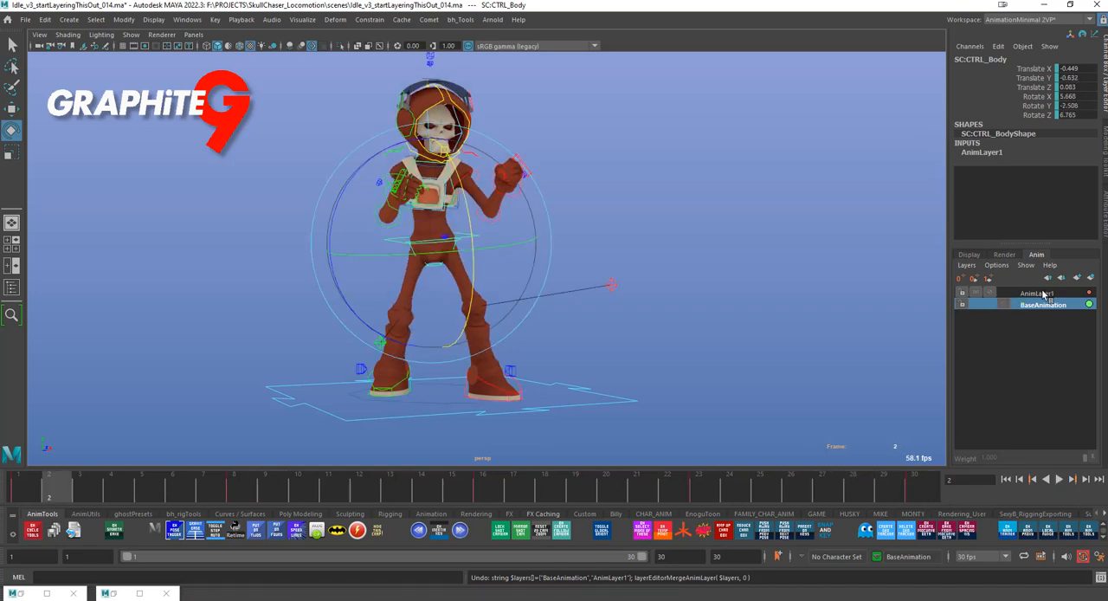
pyautogui.click(1039, 294)
pyautogui.rightClick(1027, 295)
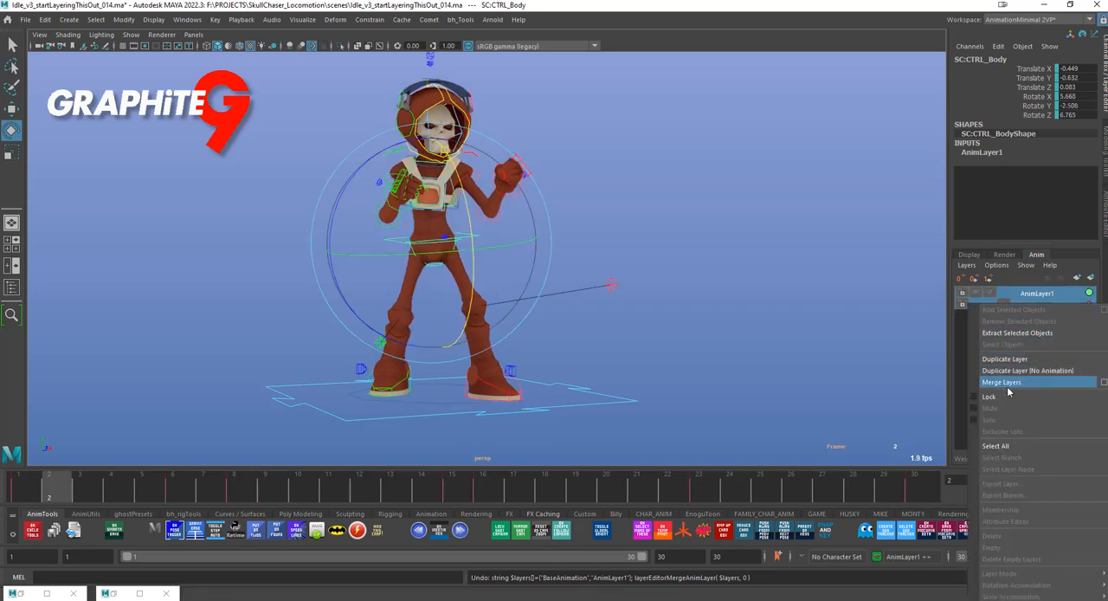
pyautogui.click(1102, 383)
pyautogui.click(662, 342)
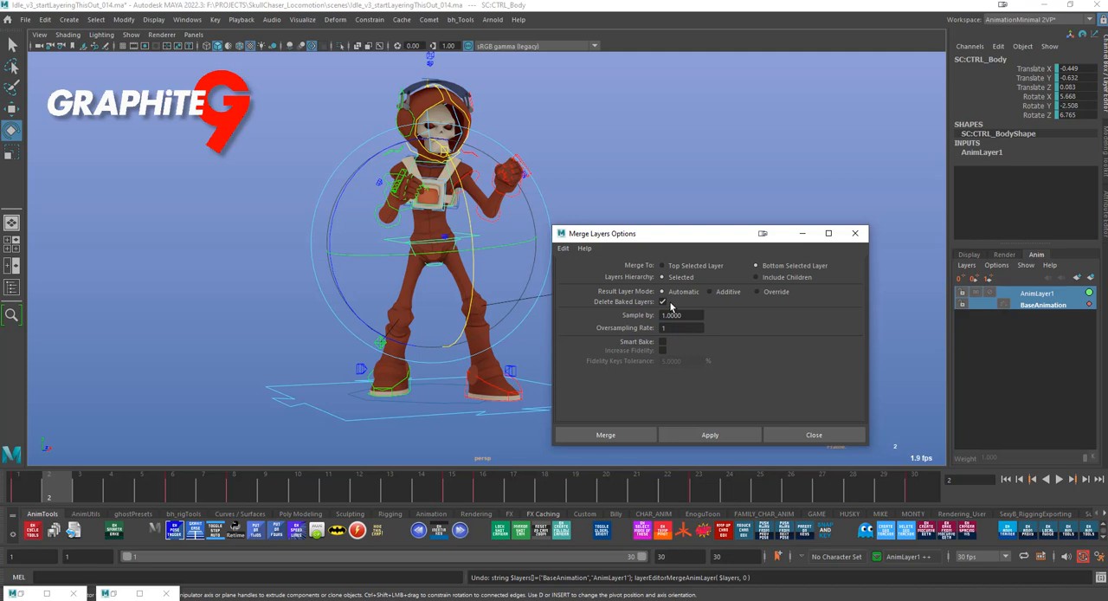
pyautogui.hotkey('alt', 'v')
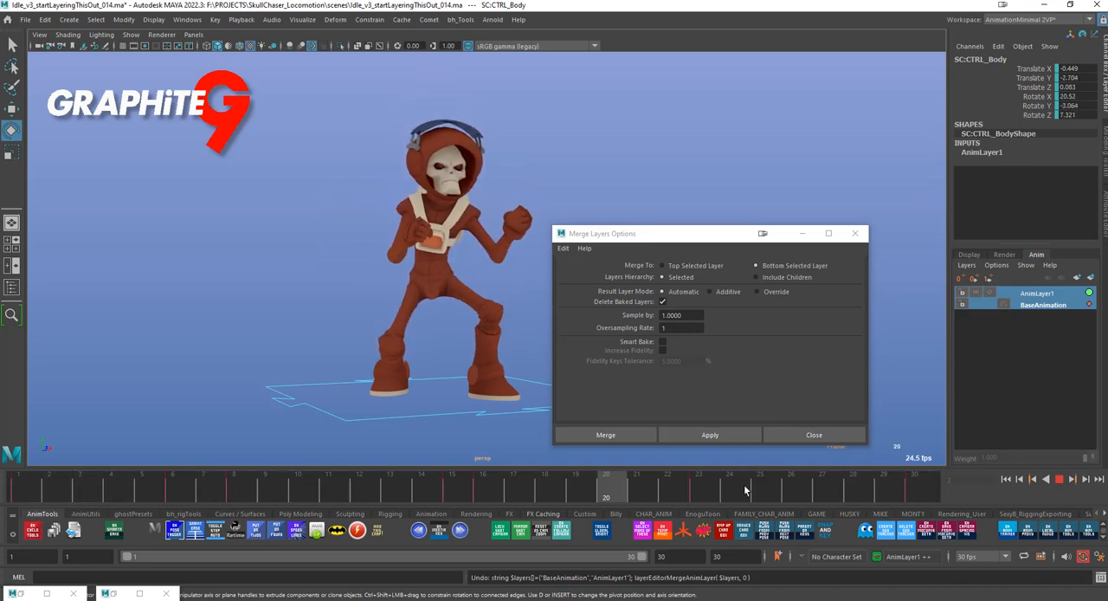
pyautogui.hotkey('alt', 'v')
pyautogui.click(814, 435)
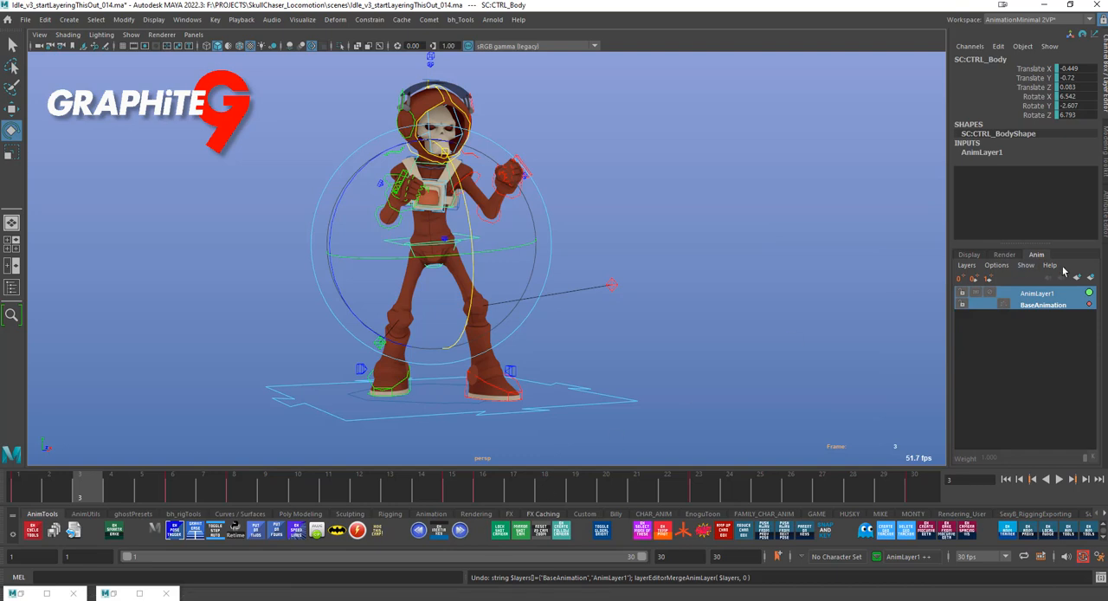
# Clear the object and animation layer selections, and reselect only the character's body control
pyautogui.click(743, 351)
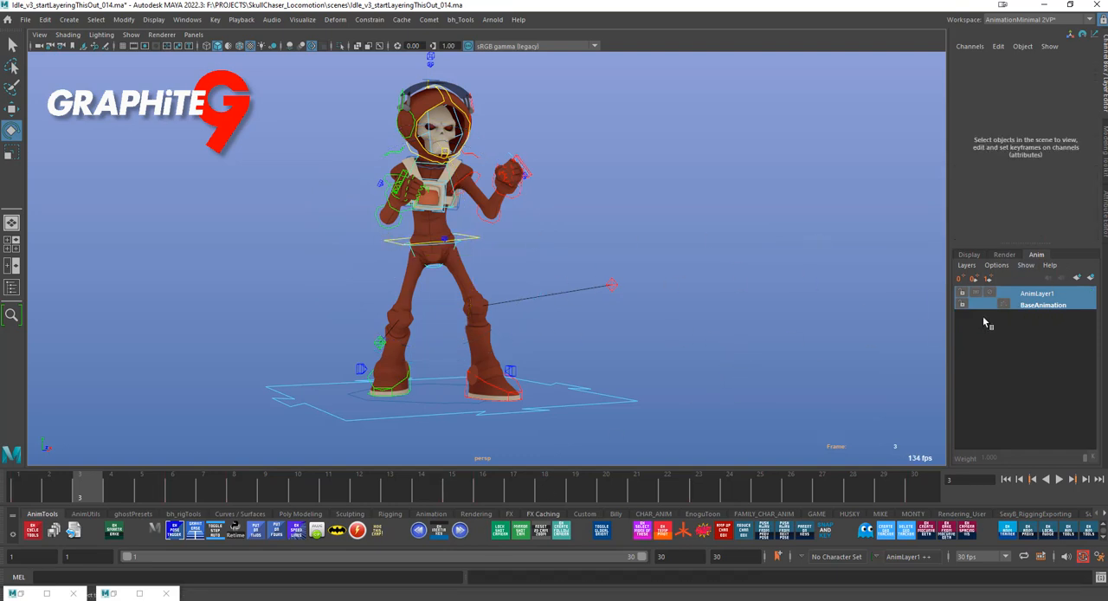
pyautogui.click(1044, 316)
pyautogui.click(392, 243)
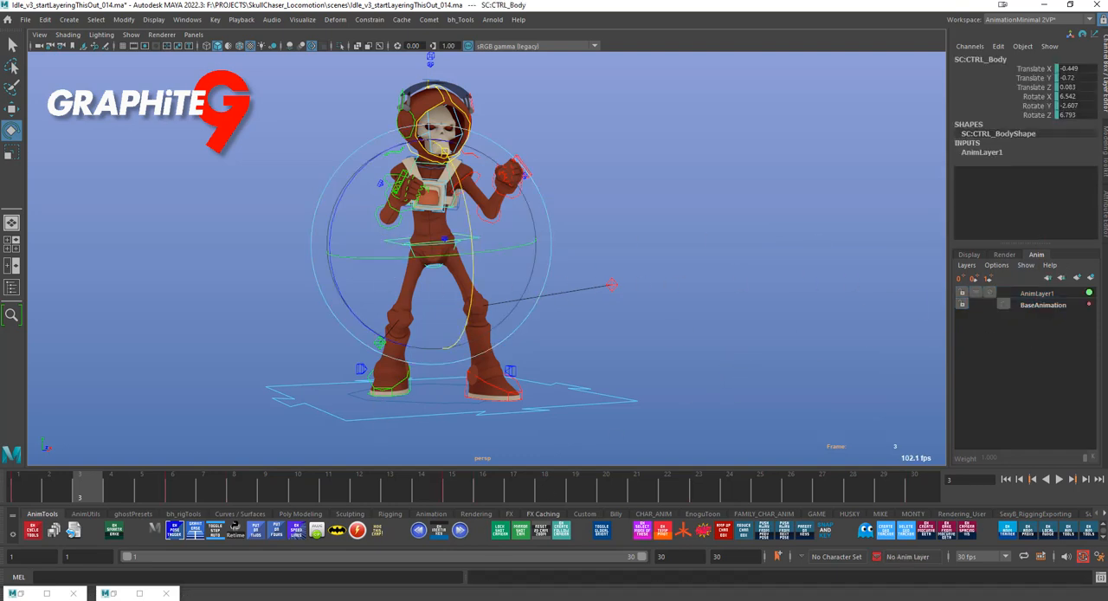
# Bake AnimLayer1 into BaseAnimation for the selected body control with the bh_smarterBake tool and play back the result
pyautogui.click(112, 533)
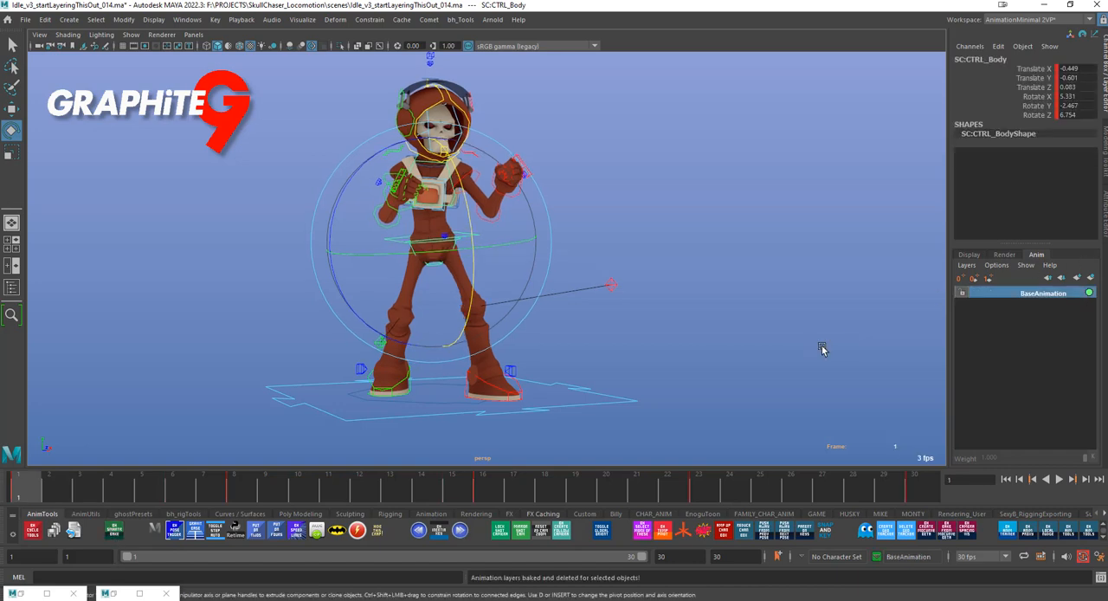
pyautogui.hotkey('alt', 'v')
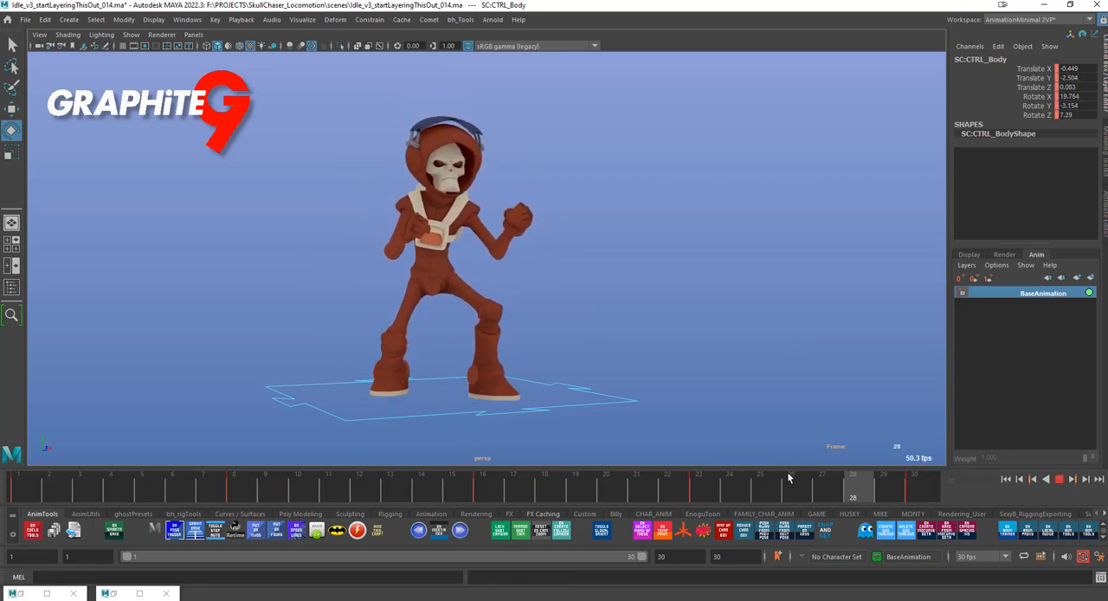
pyautogui.press('Escape')
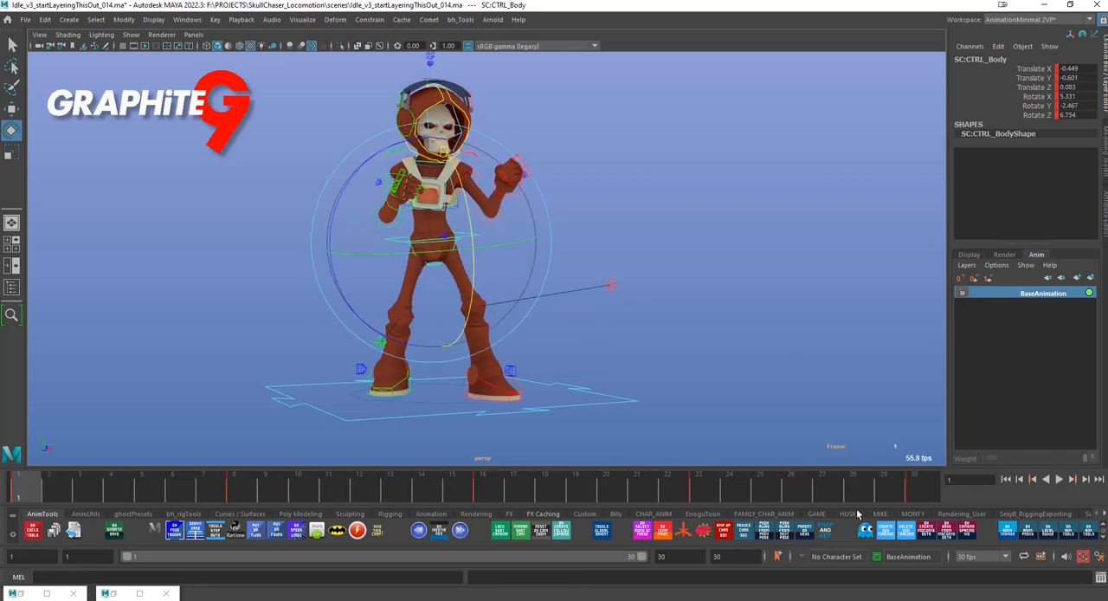
# Undo the bake so the two animation layers are restored, and reselect the body control
pyautogui.hotkey('ctrl', 'z')
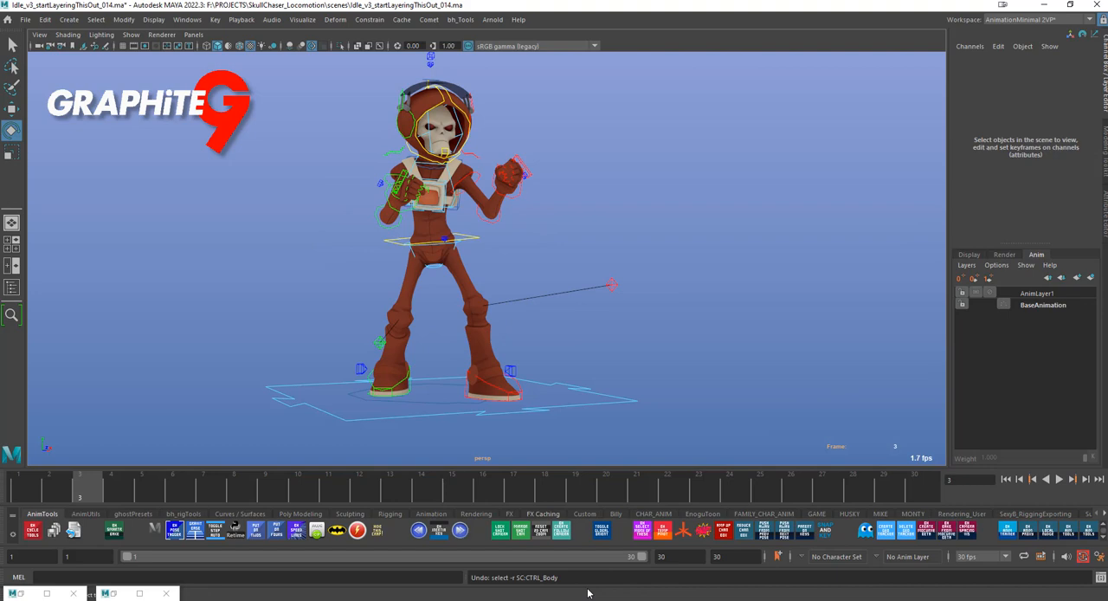
pyautogui.click(397, 243)
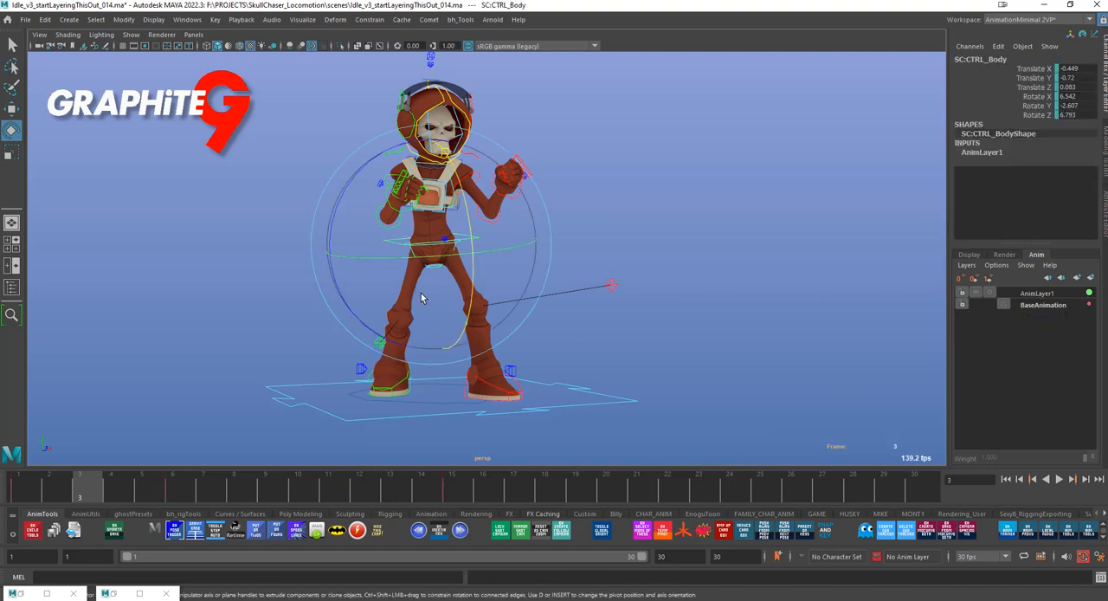
# Add keys to the body control on the BaseAnimation layer at frames 13, 19 and 27
pyautogui.click(1039, 305)
pyautogui.click(395, 495)
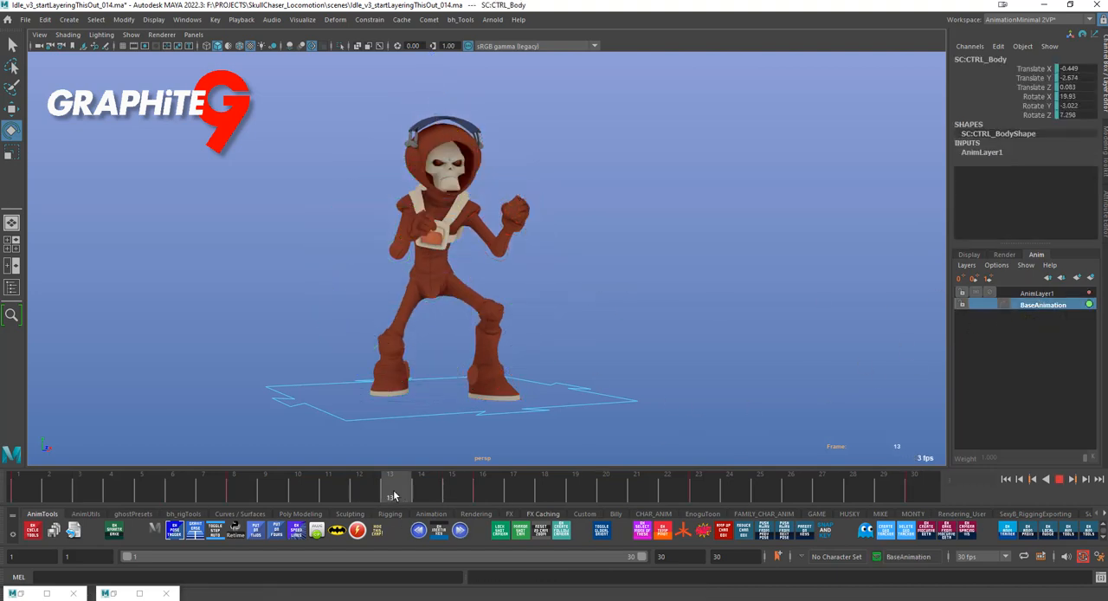
pyautogui.click(426, 526)
pyautogui.moveTo(558, 493); pyautogui.dragTo(581, 491)
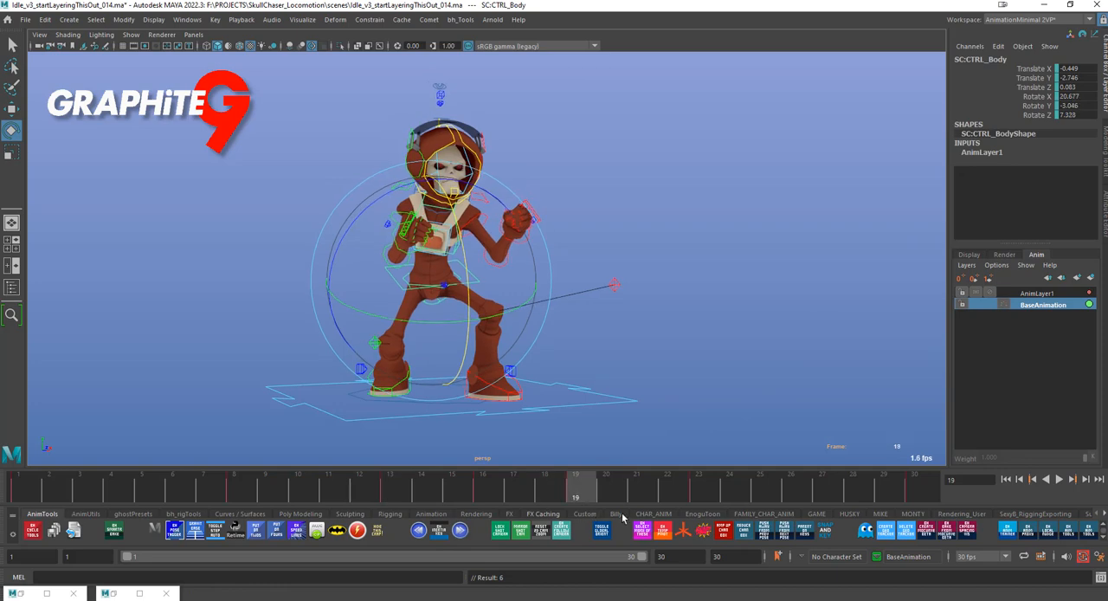
pyautogui.click(816, 497)
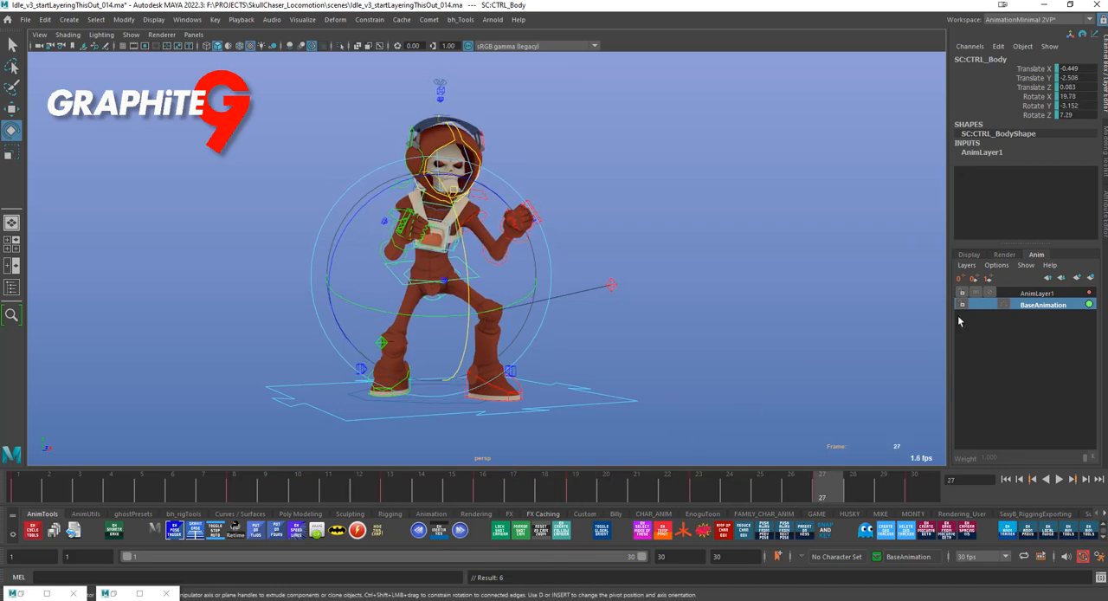
# Smart-bake the body control's AnimLayer1 into BaseAnimation with the added base keys, and review the baked motion by playing and scrubbing
pyautogui.click(111, 532)
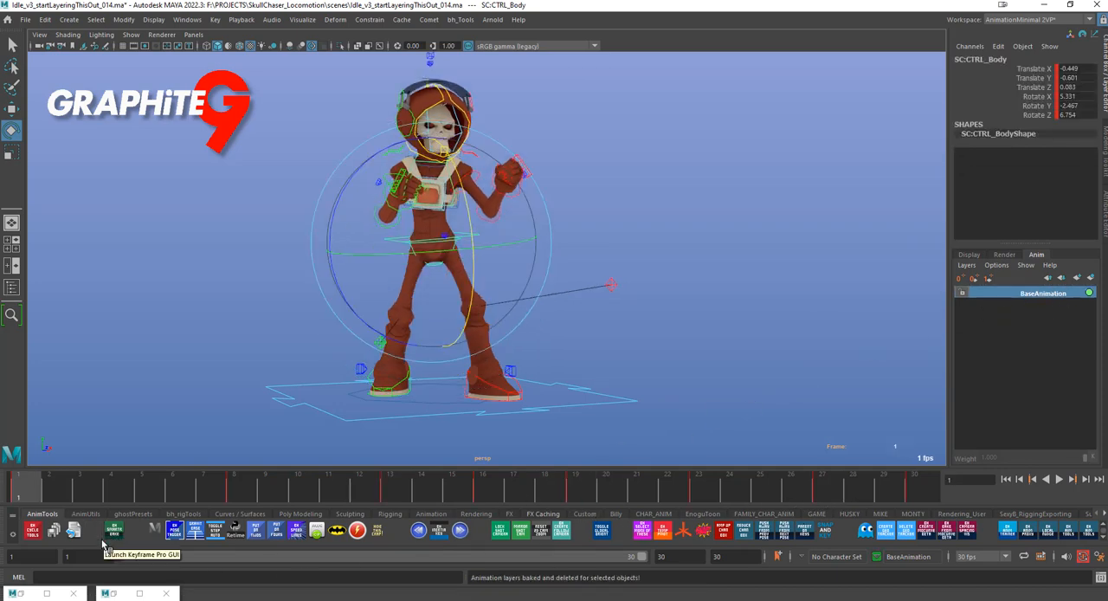
pyautogui.hotkey('alt', 'v')
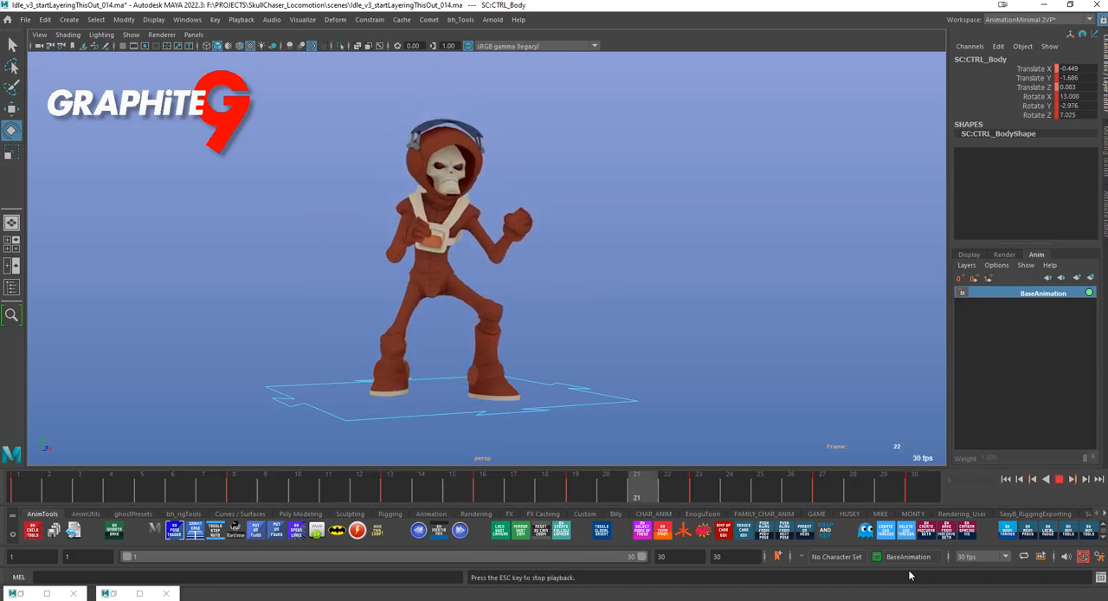
pyautogui.press('Escape')
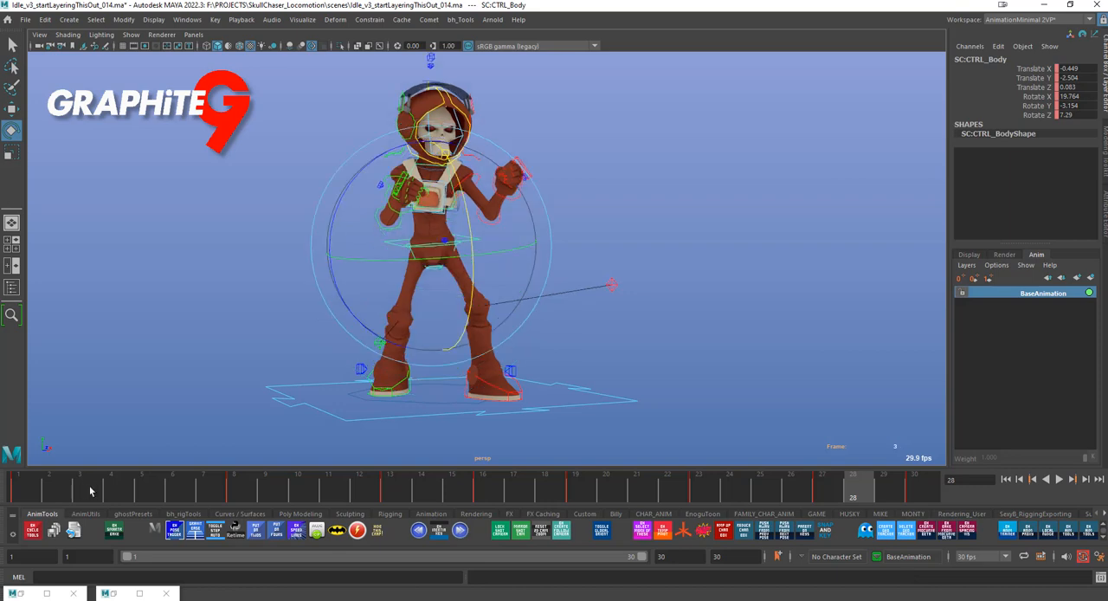
pyautogui.hotkey('alt', 'v')
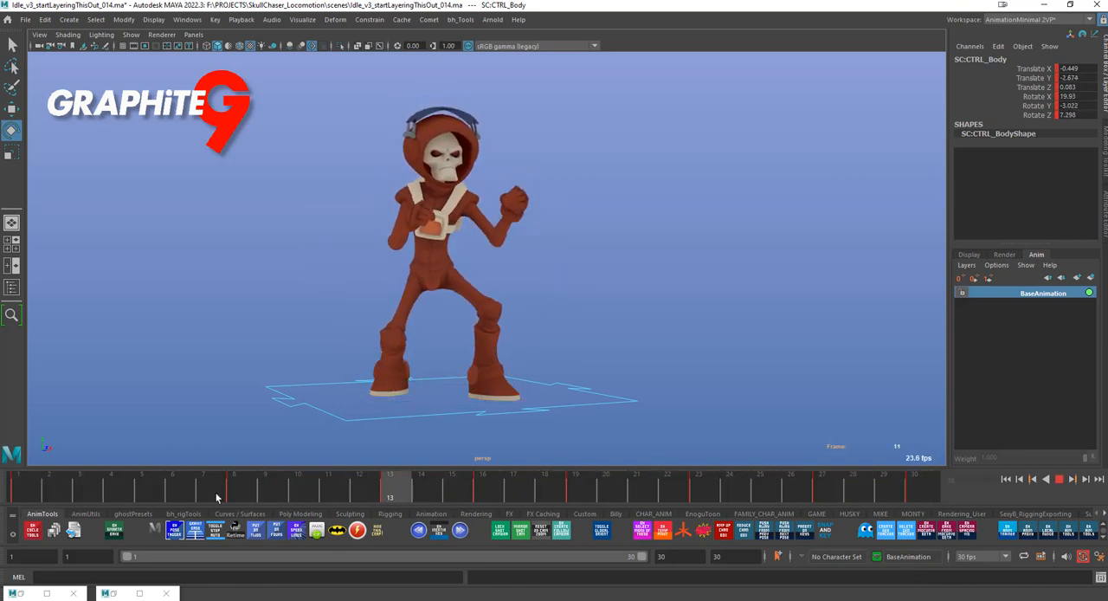
pyautogui.hotkey('alt', 'shift', 'v')
pyautogui.hotkey('alt', 'v')
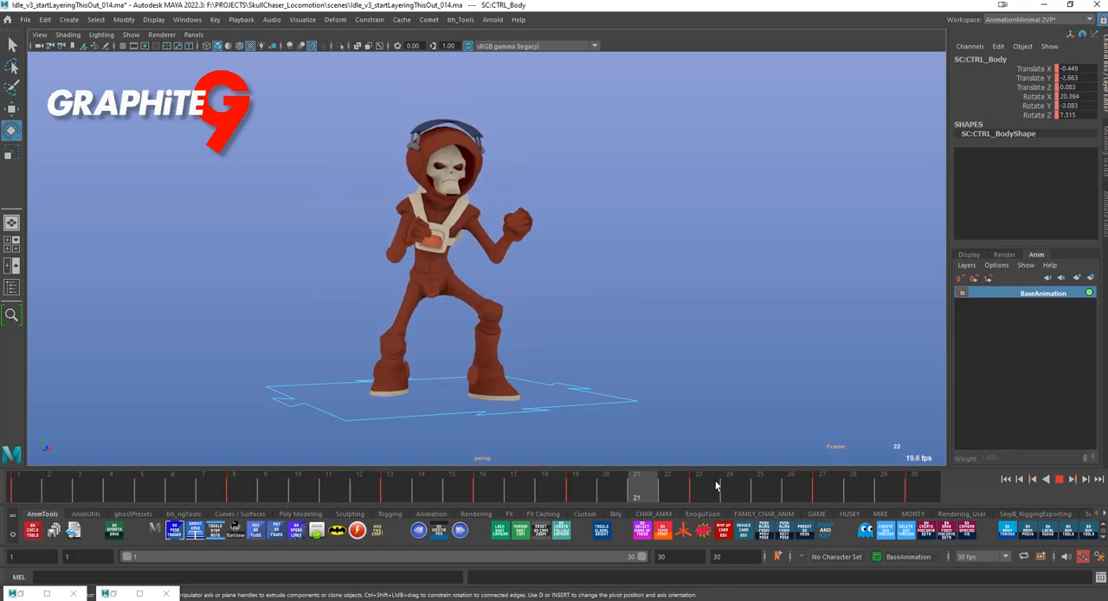
pyautogui.hotkey('alt', 'shift', 'v')
pyautogui.hotkey('alt', 'v')
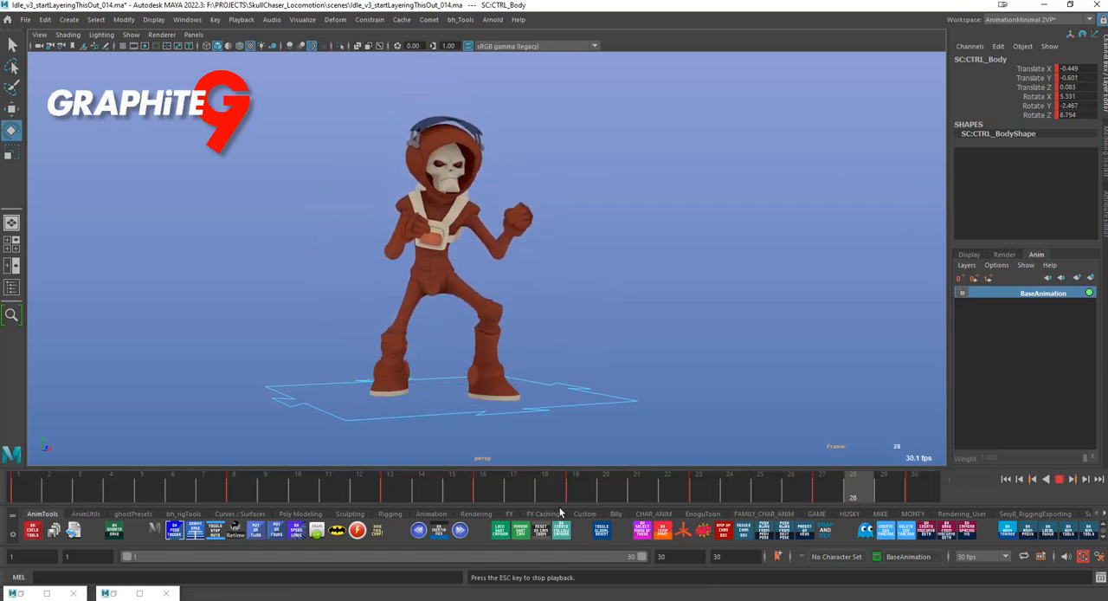
pyautogui.hotkey('alt', 'v')
pyautogui.hotkey('alt', 'shift', 'v')
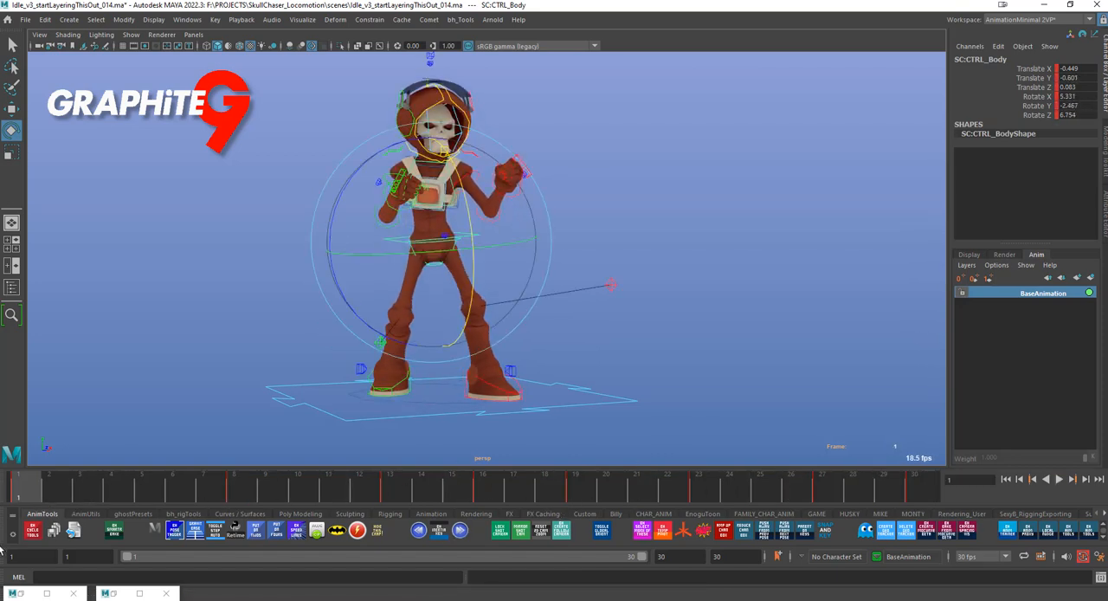
# Create an override animation layer for the body control with a key at frame 1, select it and play the animation
pyautogui.rightClick(975, 278)
pyautogui.click(884, 300)
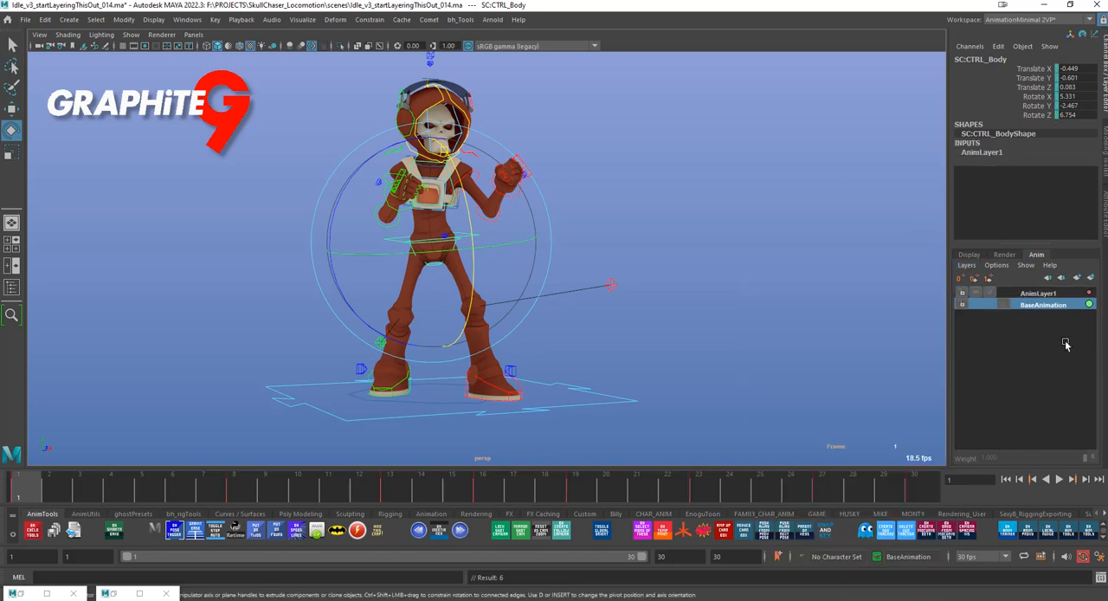
pyautogui.click(1009, 306)
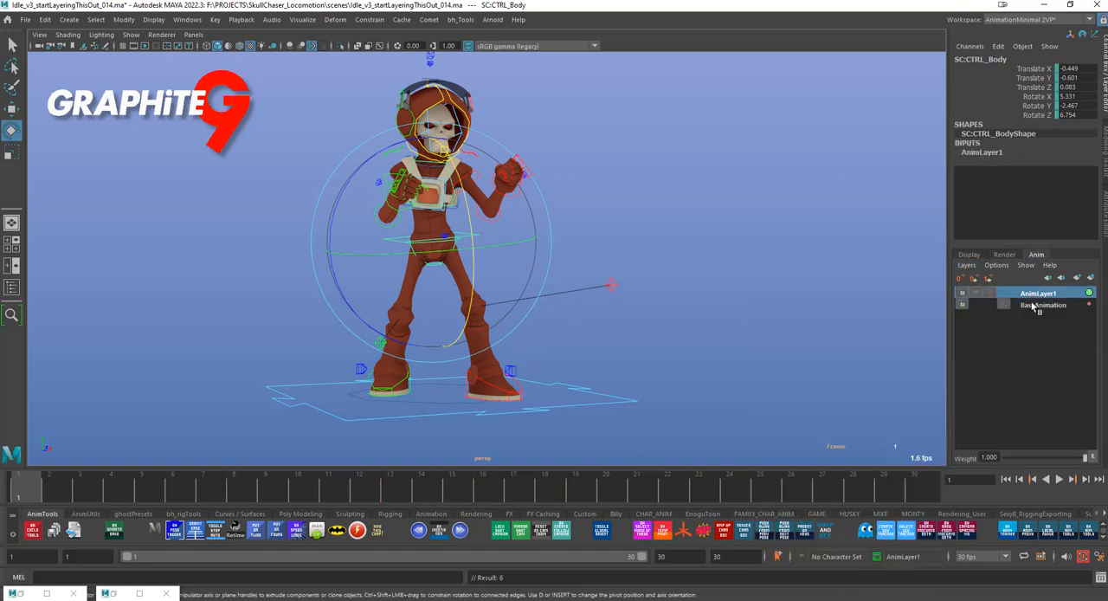
pyautogui.hotkey('alt', 'v')
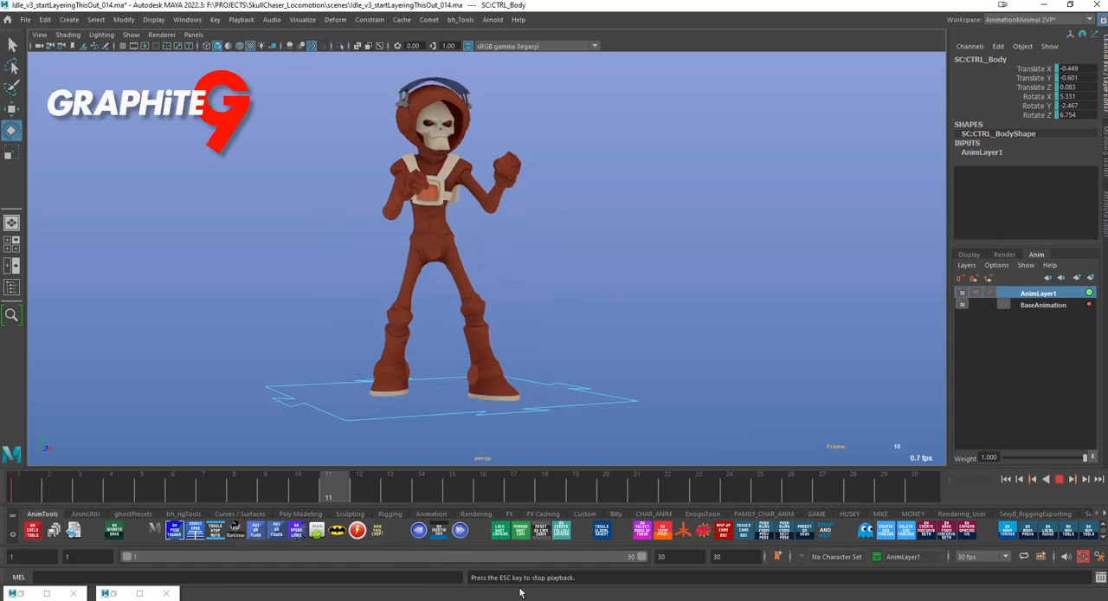
pyautogui.click(1057, 478)
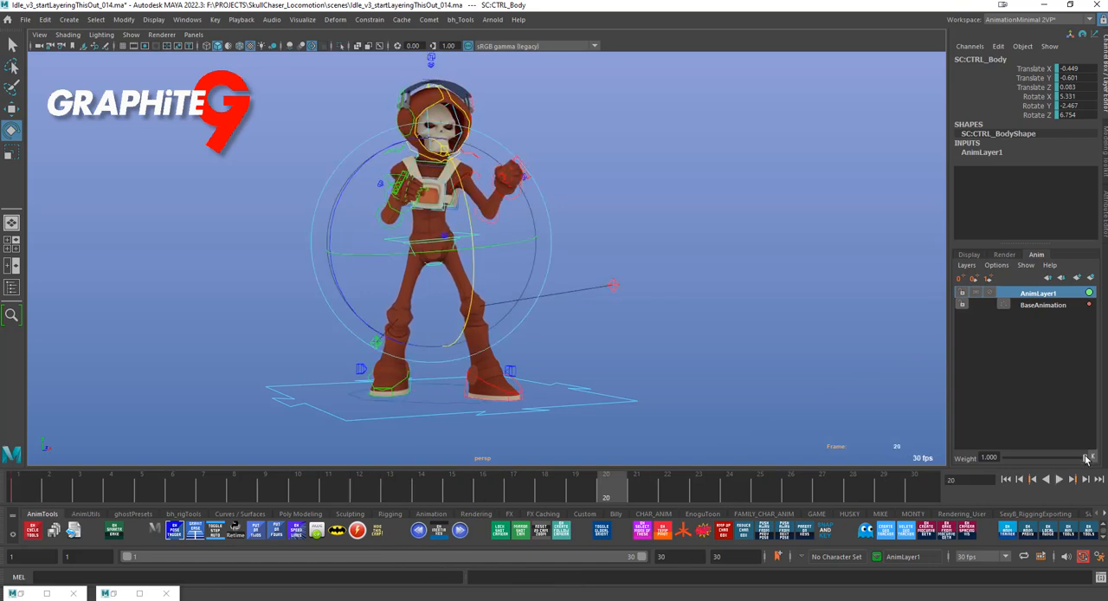
# Preview the animation with AnimLayer1's weight at 0, and set the weight to 0.588 and play the blended motion
pyautogui.moveTo(1087, 459); pyautogui.dragTo(1005, 458)
pyautogui.hotkey('alt', 'v')
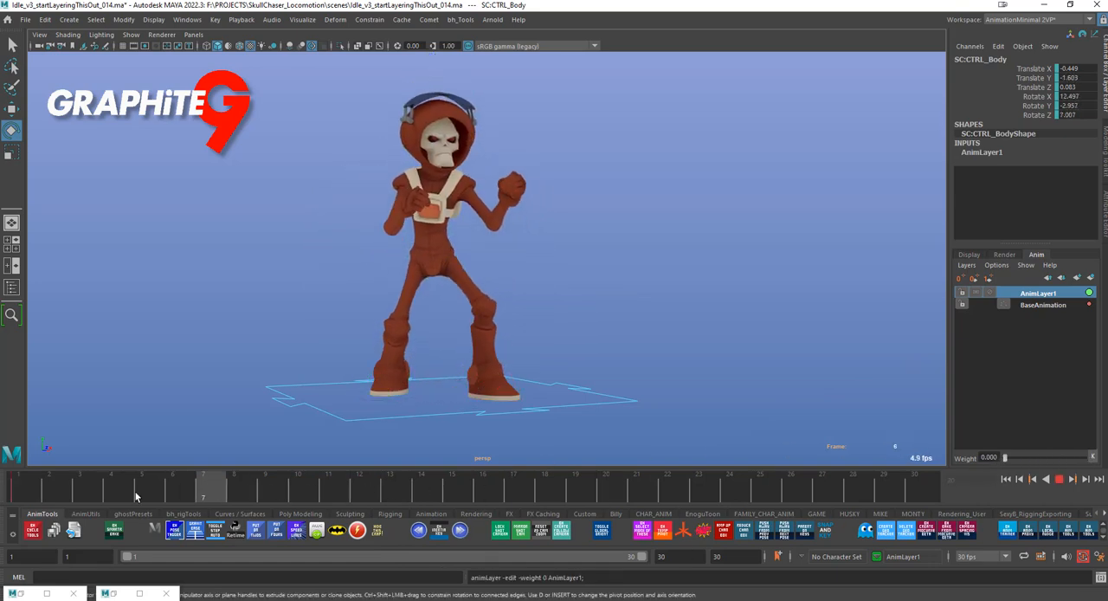
pyautogui.click(72, 490)
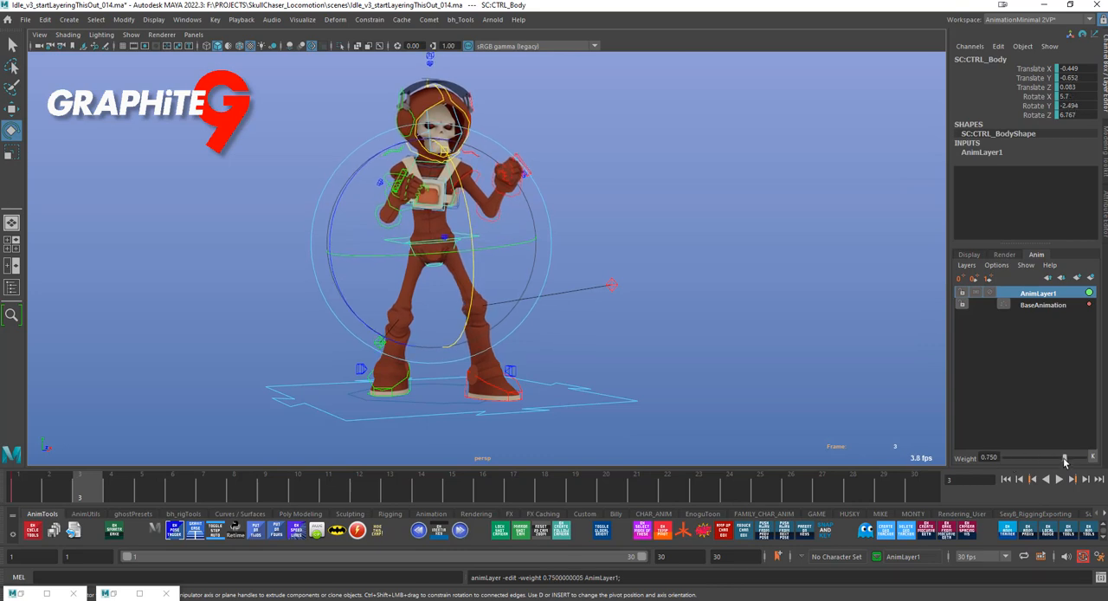
pyautogui.hotkey('alt', 'v')
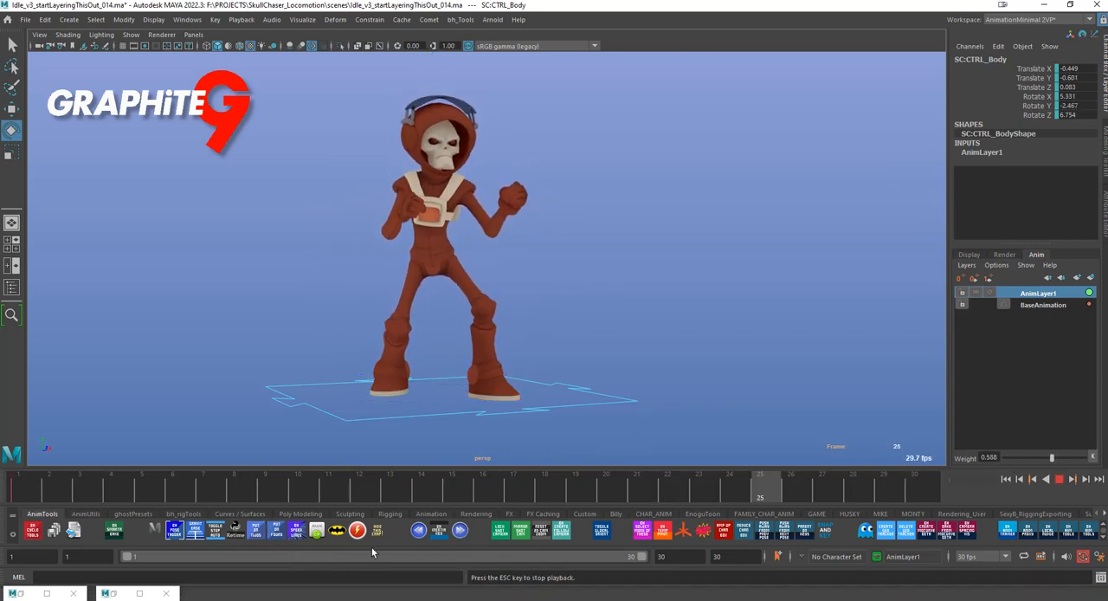
pyautogui.hotkey('alt', 'v')
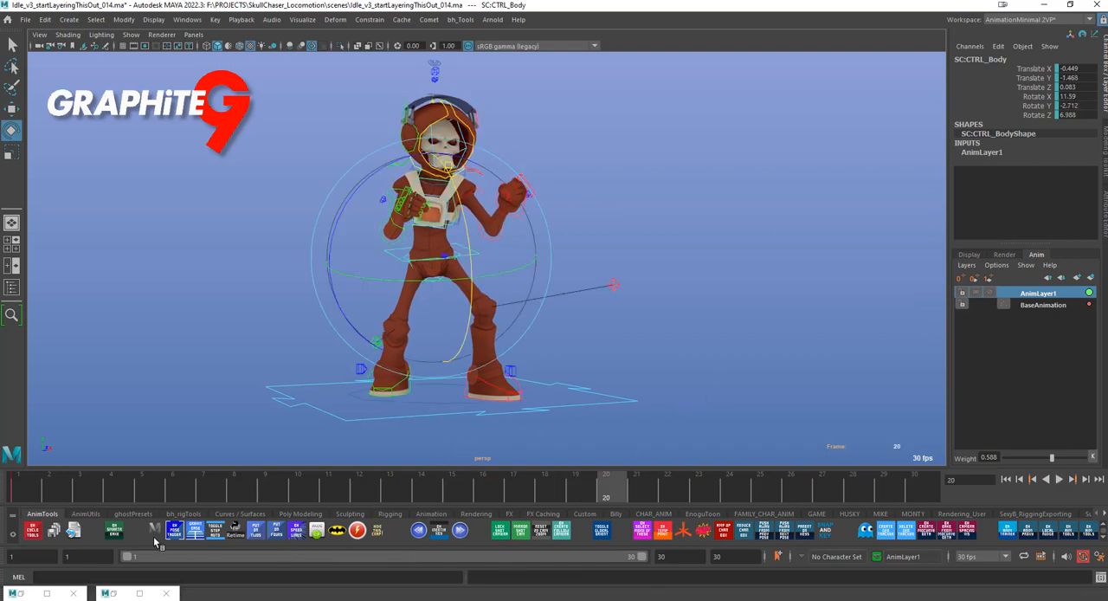
# Bake the partially weighted AnimLayer1 into BaseAnimation with bh_smarterBake and play back the merged motion
pyautogui.hotkey('alt', 'v')
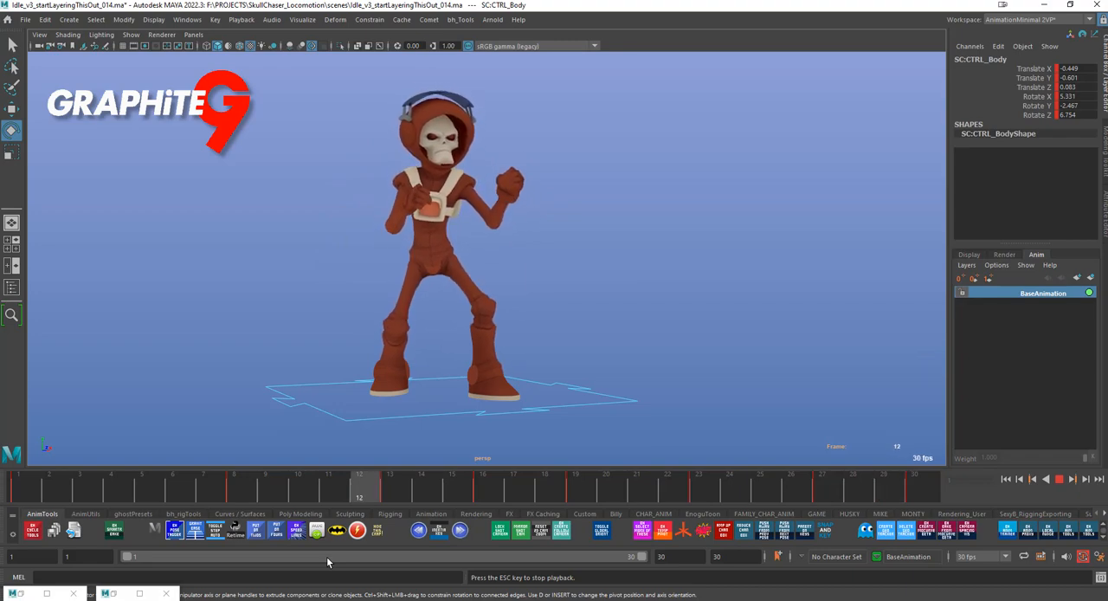
pyautogui.press('Escape')
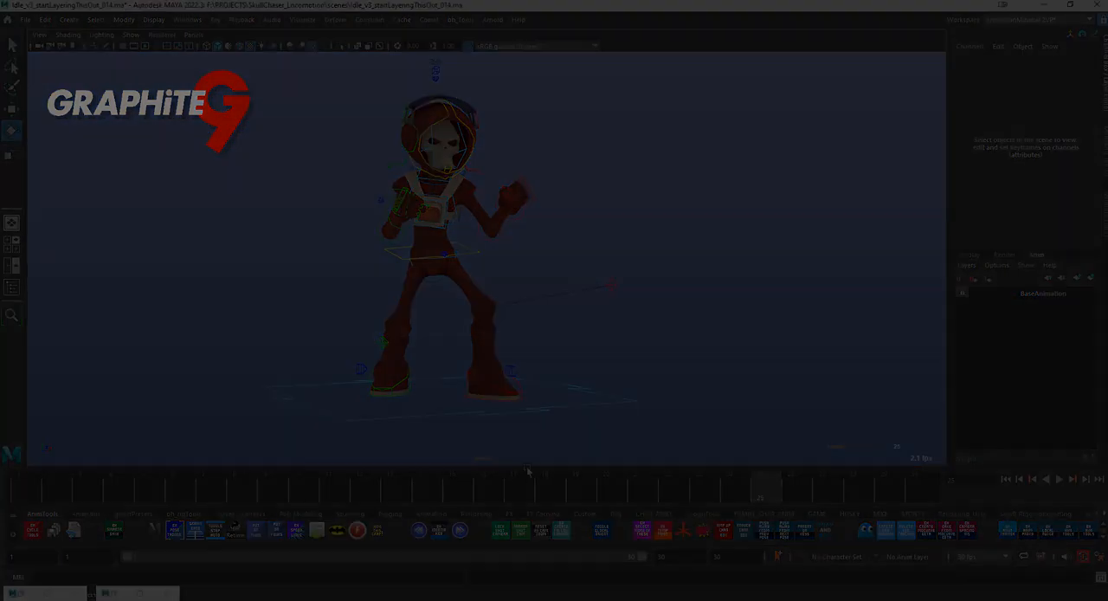